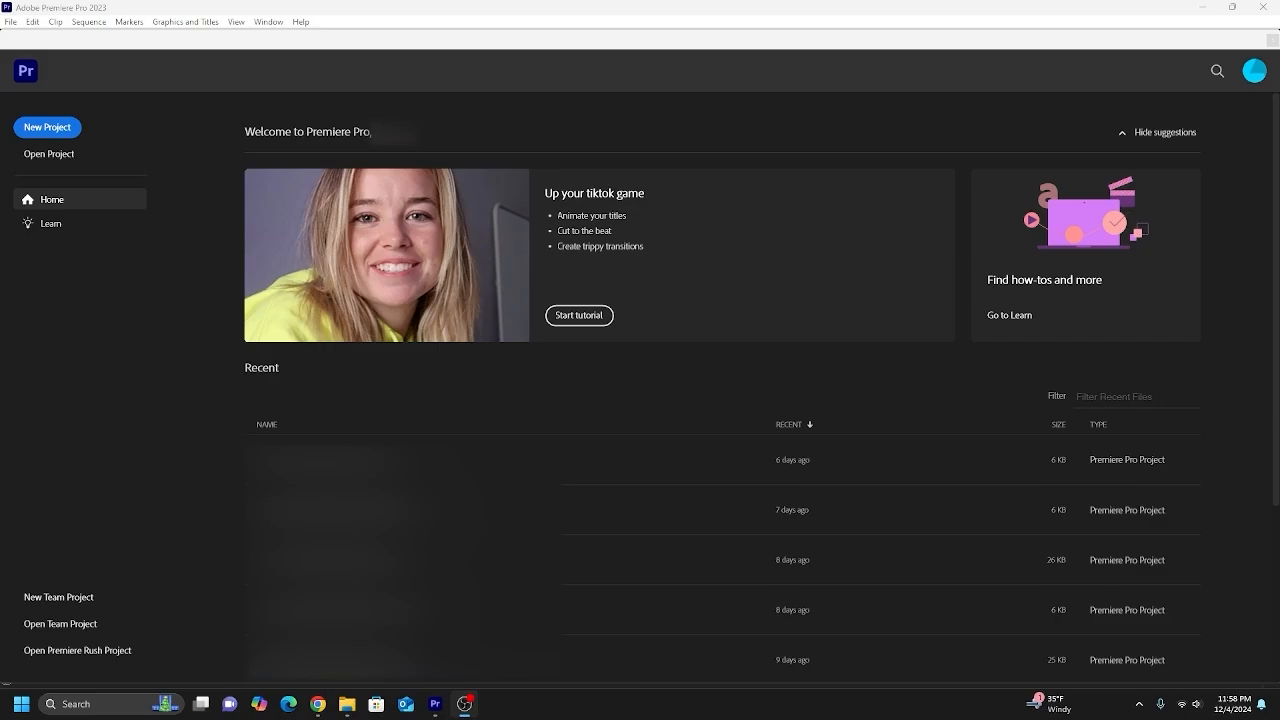
- Create a new project named "My New Project" without selecting any media to import
left_click(58, 124)
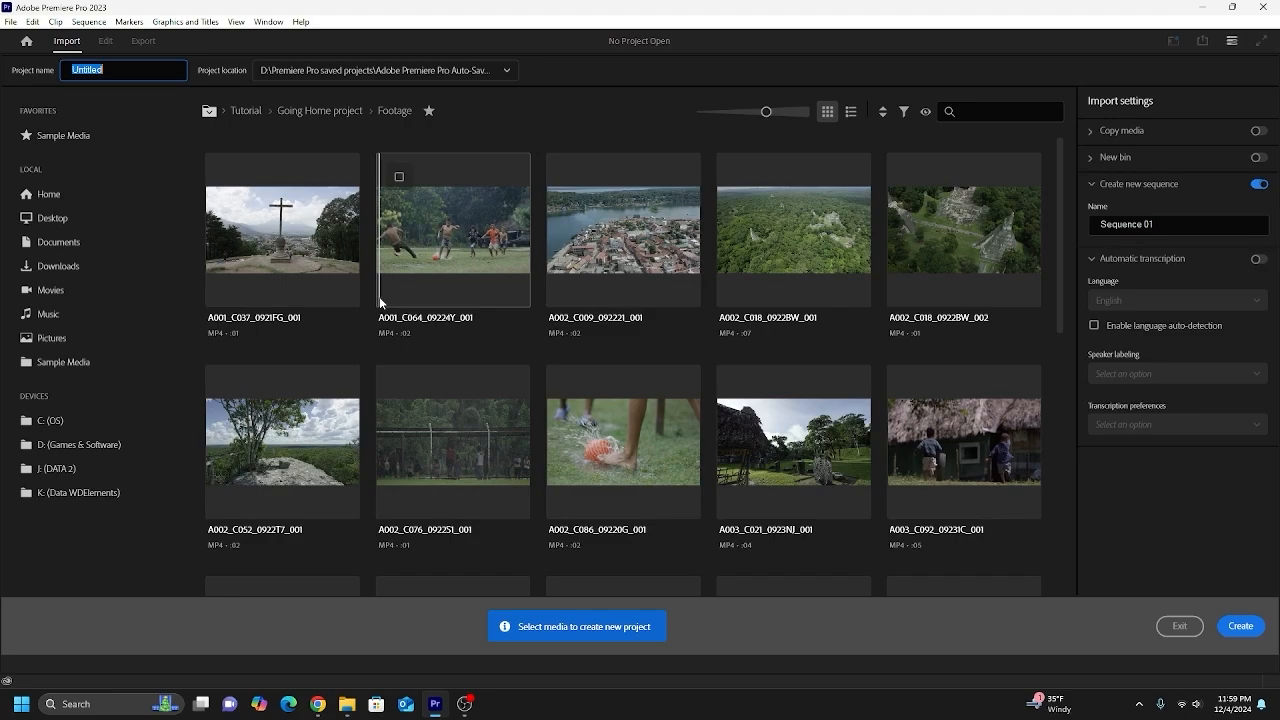
key("BackSpace")
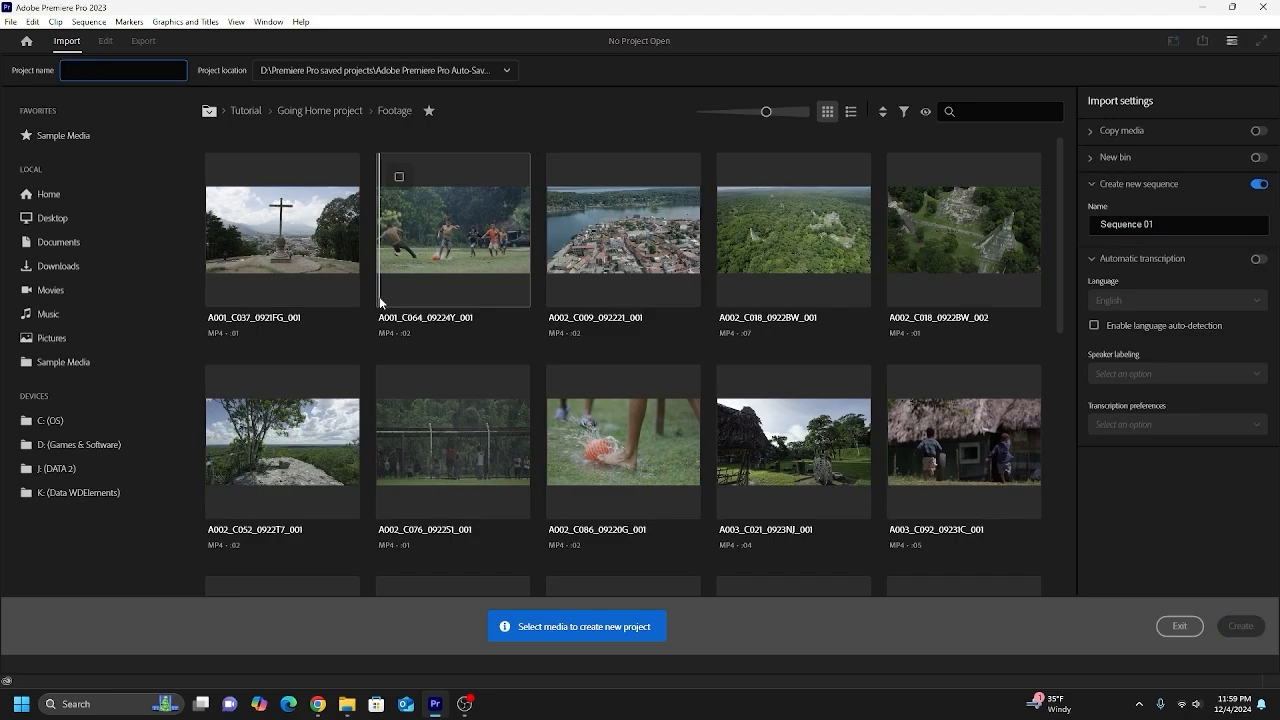
type("My New")
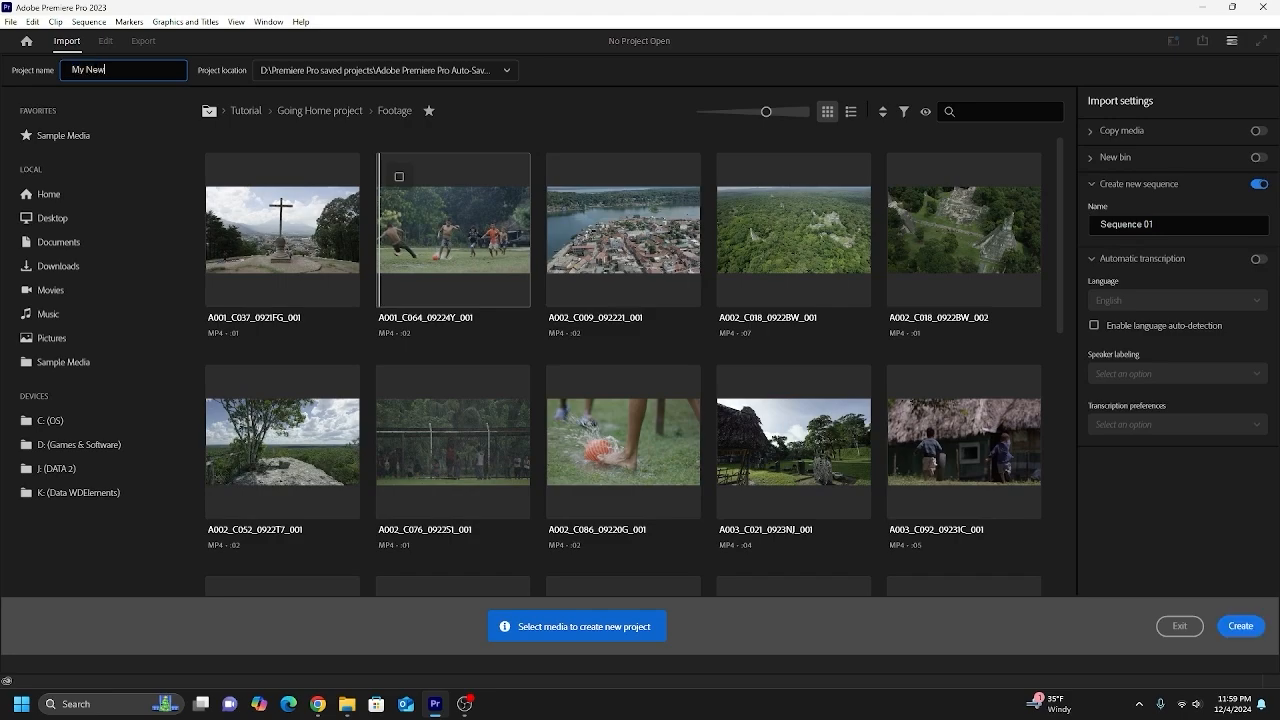
type(" Project")
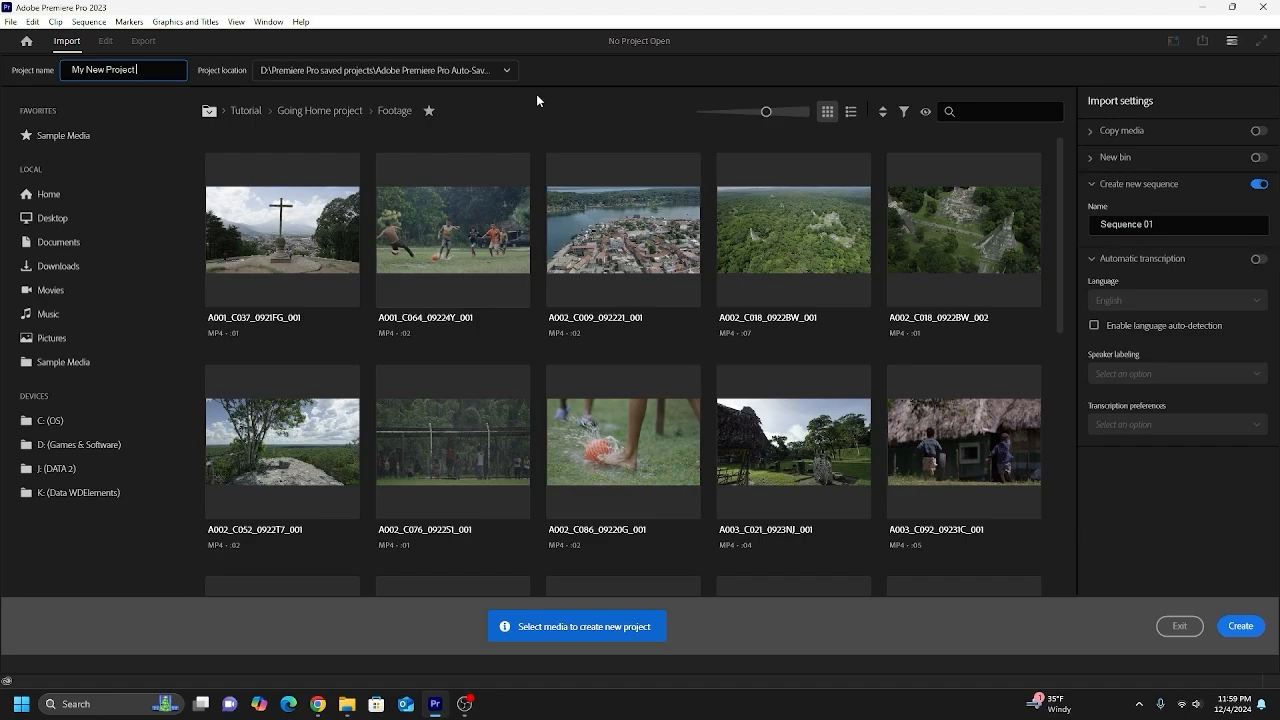
left_click(1246, 636)
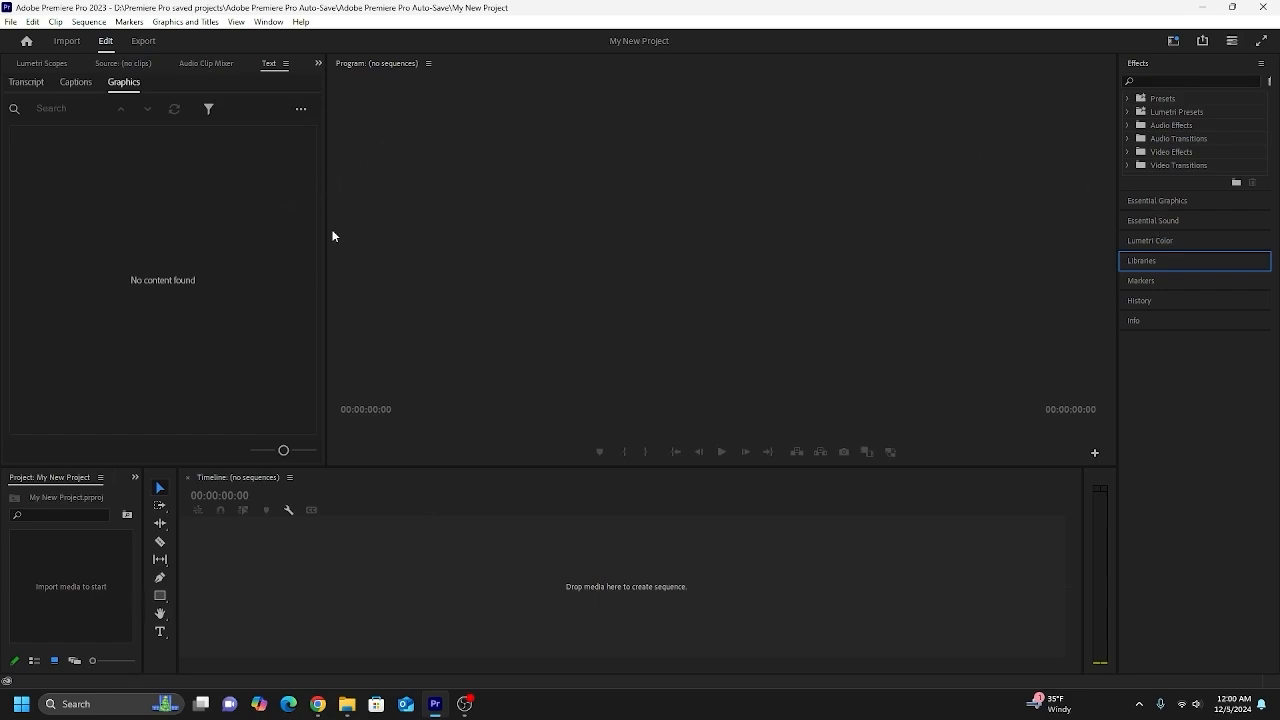
- Widen the program monitor and place the "Backing Up Windows 7 Starter But Everything Goes Wrong!!!.mp4" video on the empty timeline as a new sequence
left_click_drag(325, 227, 278, 249)
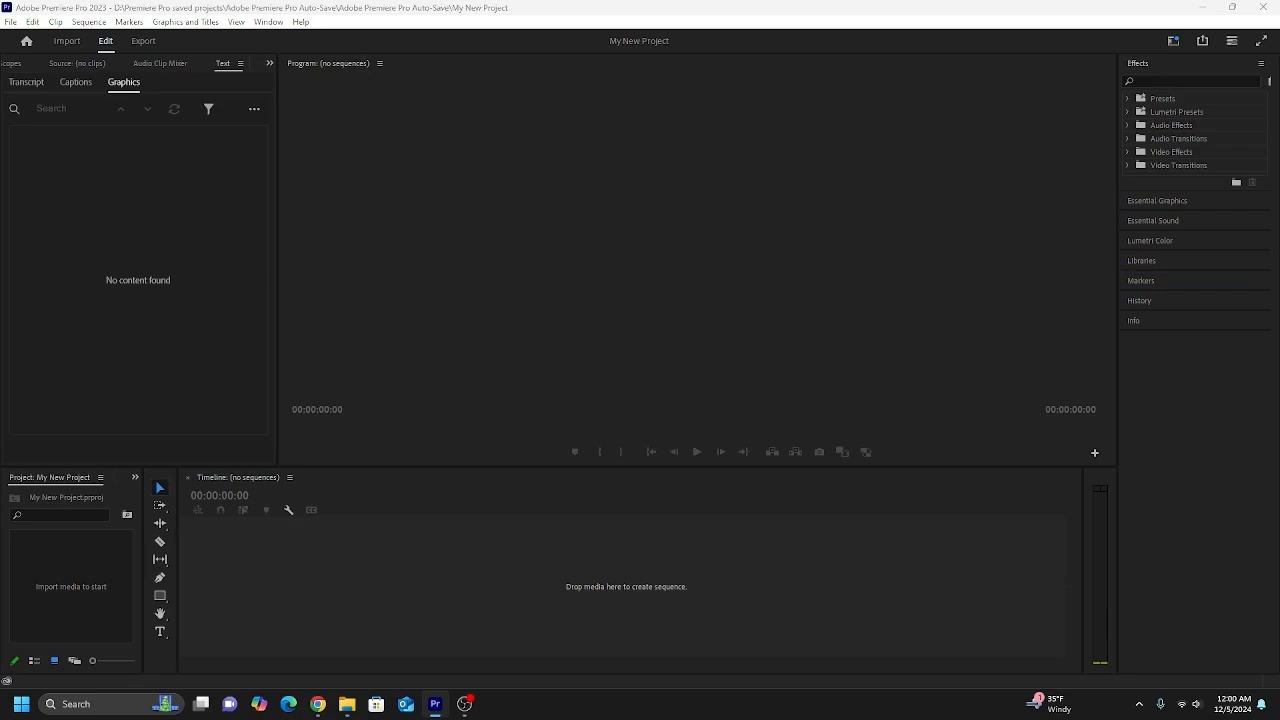
left_click_drag(449, 623, 576, 586)
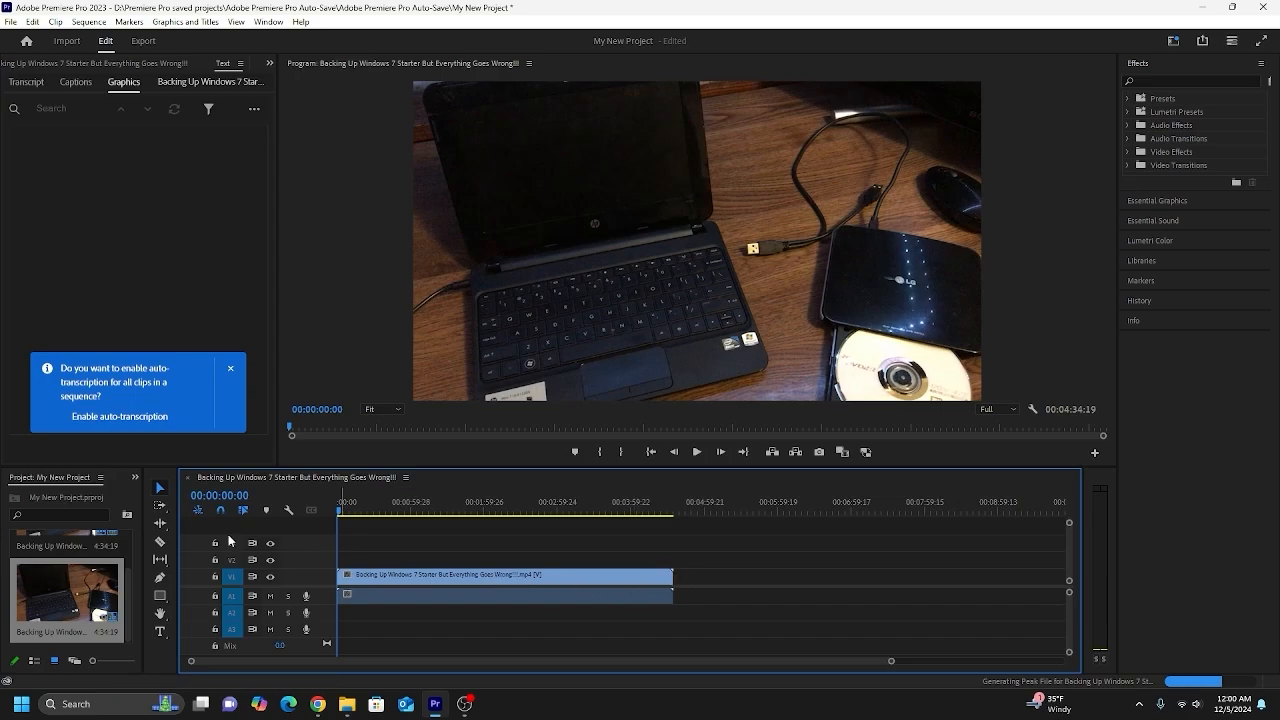
mouse_move(127, 610)
left_mouse_down()
mouse_move(121, 560)
mouse_move(126, 623)
left_mouse_up()
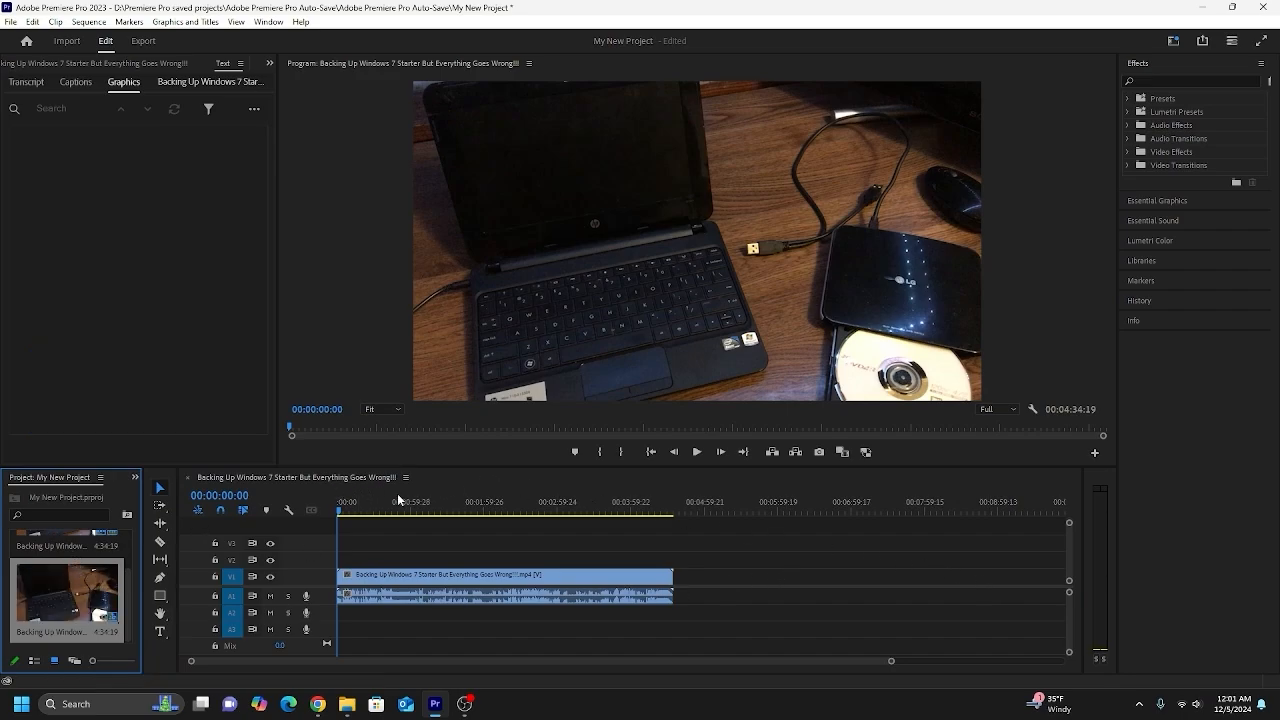
- Preview the opening seconds of the sequence, then step one frame back and one frame forward
left_click(698, 452)
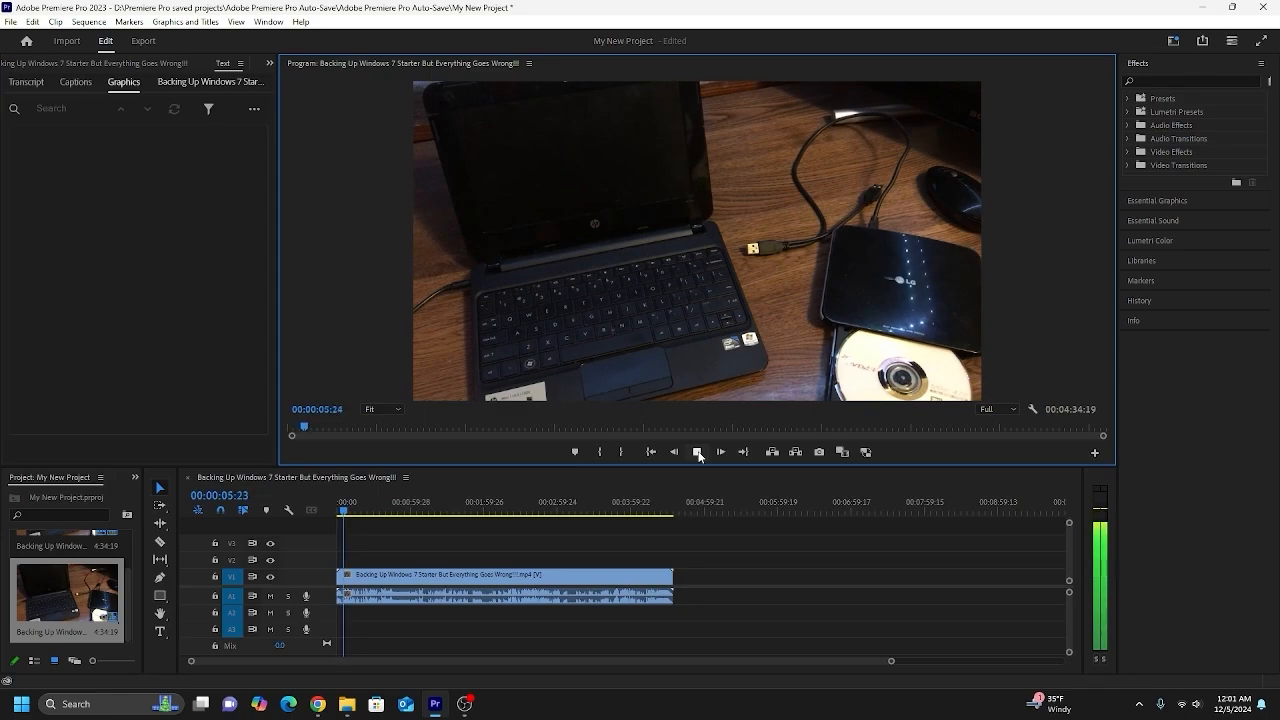
left_click(698, 452)
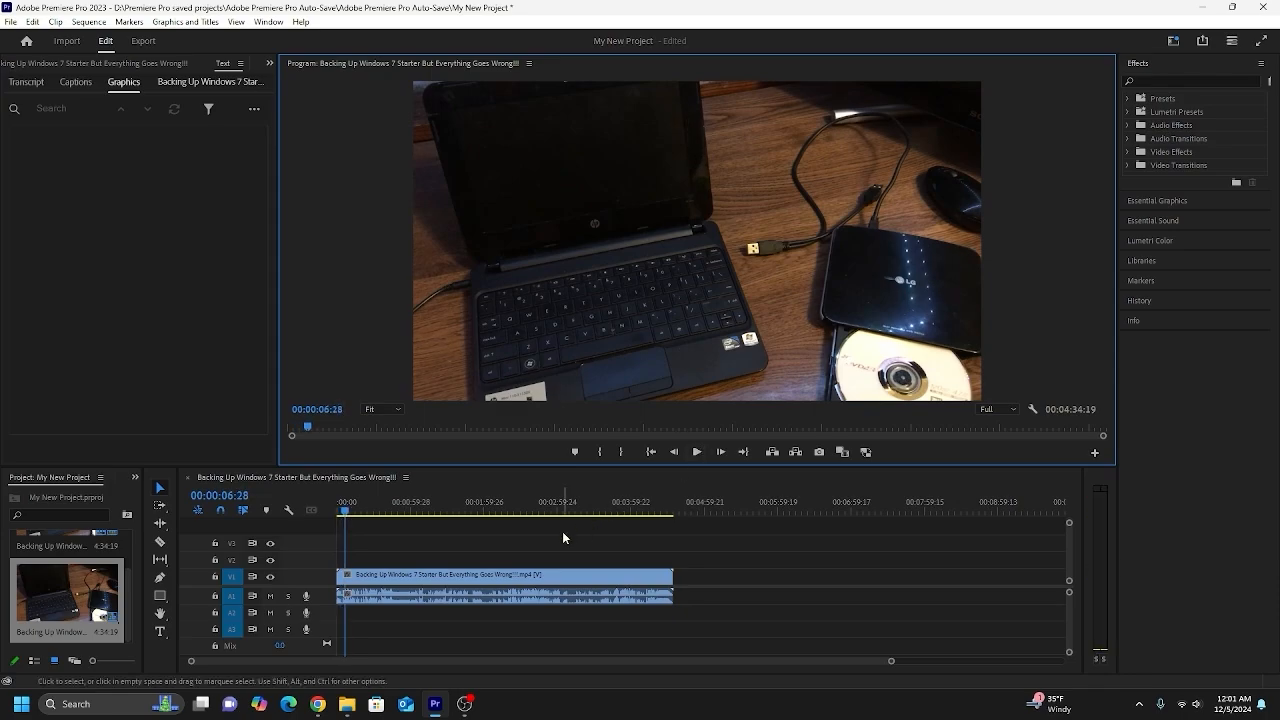
left_click(673, 452)
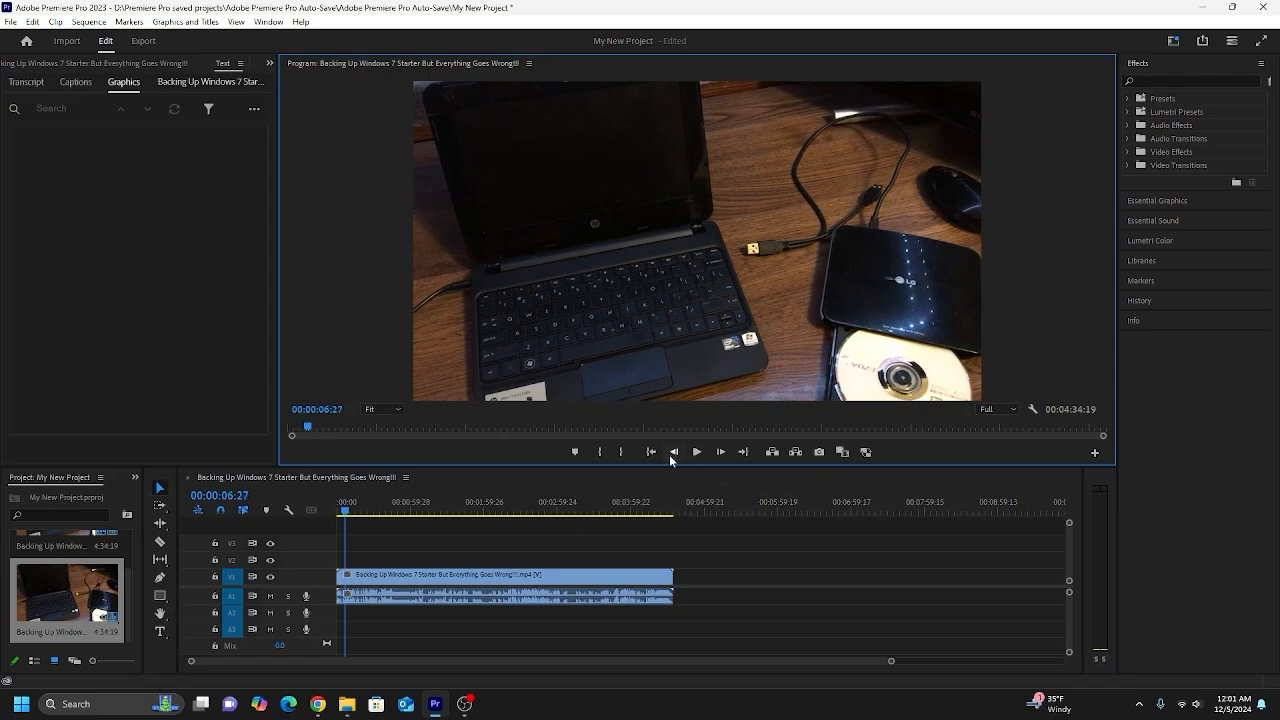
left_click(721, 456)
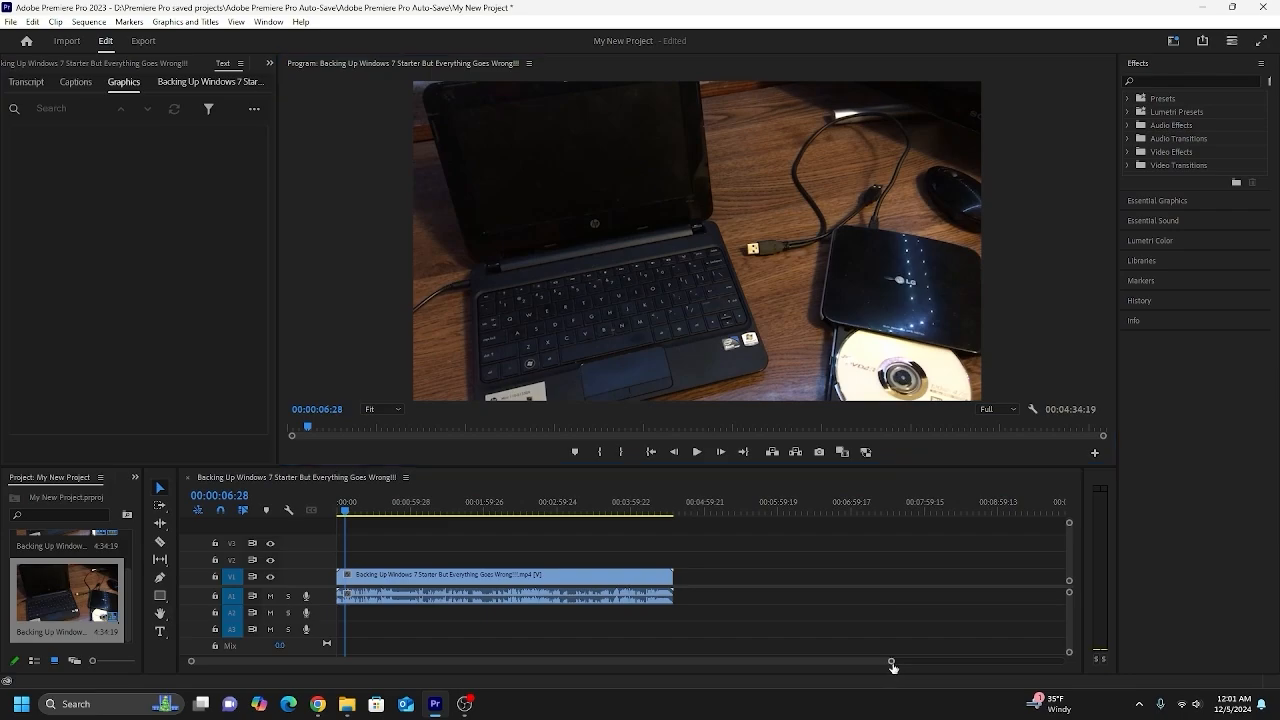
- Move the timeline playhead to 00:01:09:23, where the Windows start menu is open in the footage
left_click_drag(889, 662, 830, 664)
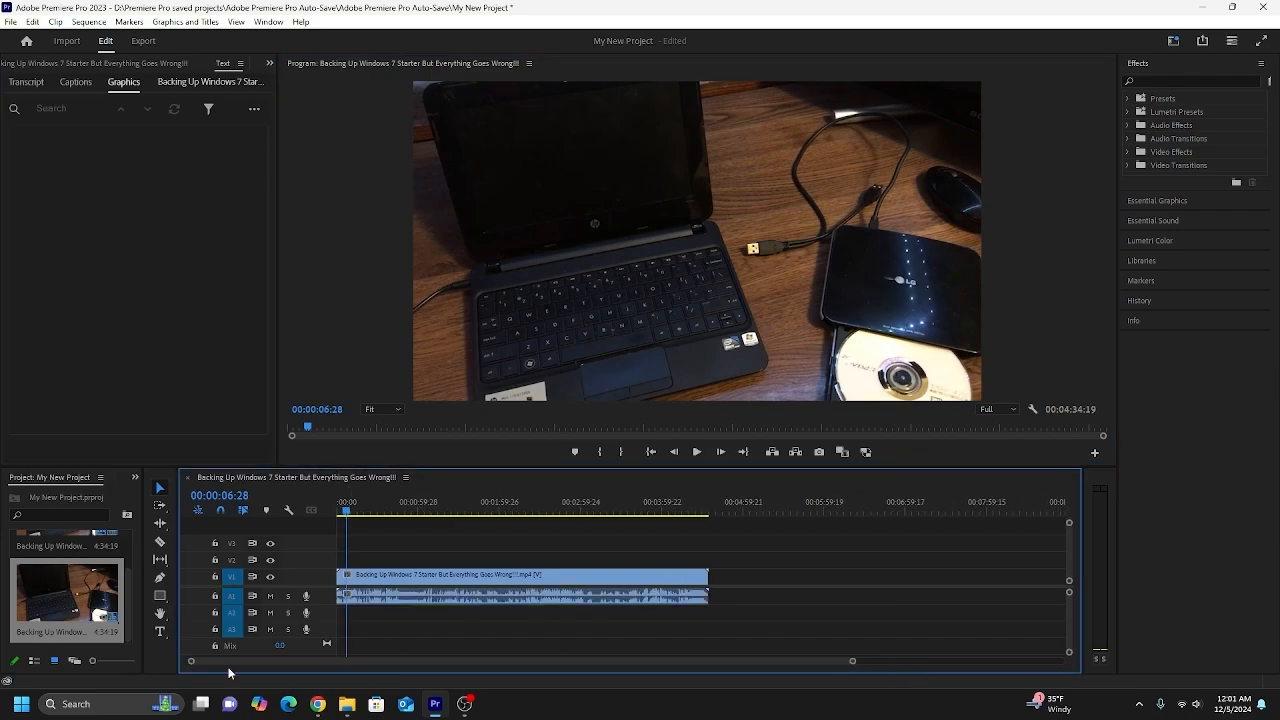
left_click_drag(374, 660, 349, 641)
left_click_drag(853, 665, 514, 663)
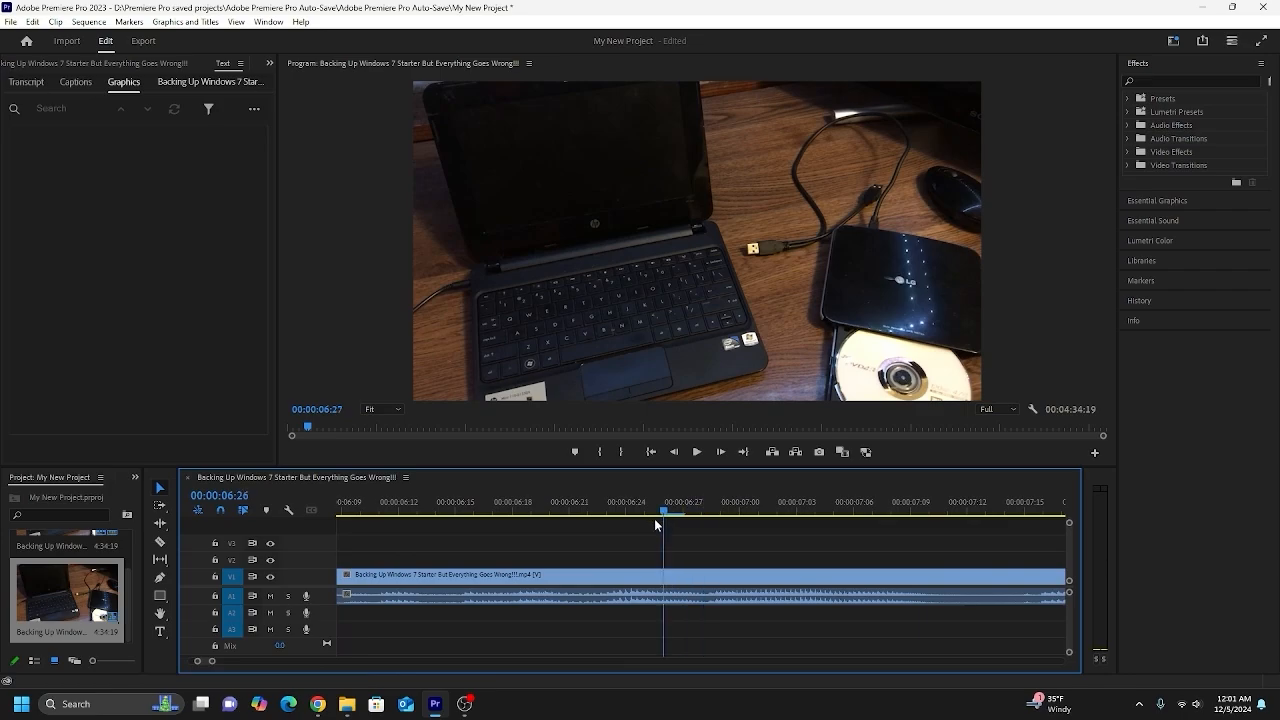
left_click(569, 512)
left_click_drag(208, 662, 667, 663)
mouse_move(191, 661)
left_mouse_down()
mouse_move(366, 663)
mouse_move(197, 669)
left_mouse_up()
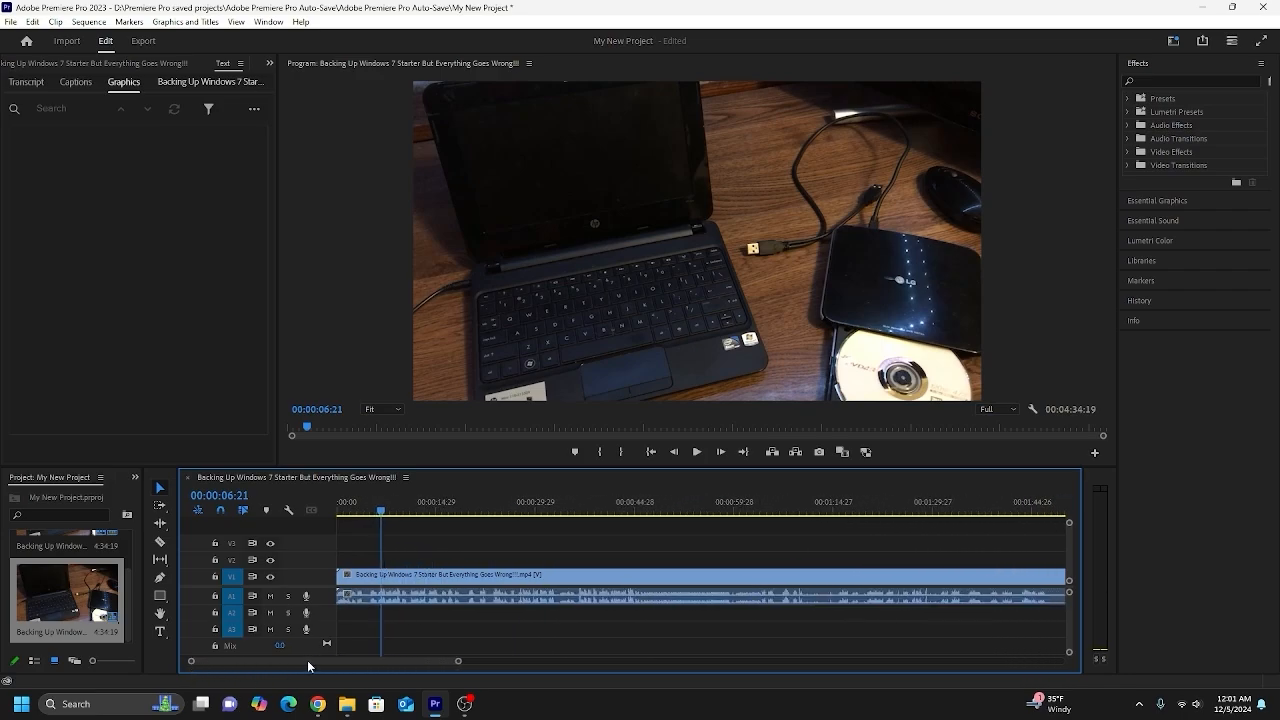
left_click_drag(452, 661, 448, 662)
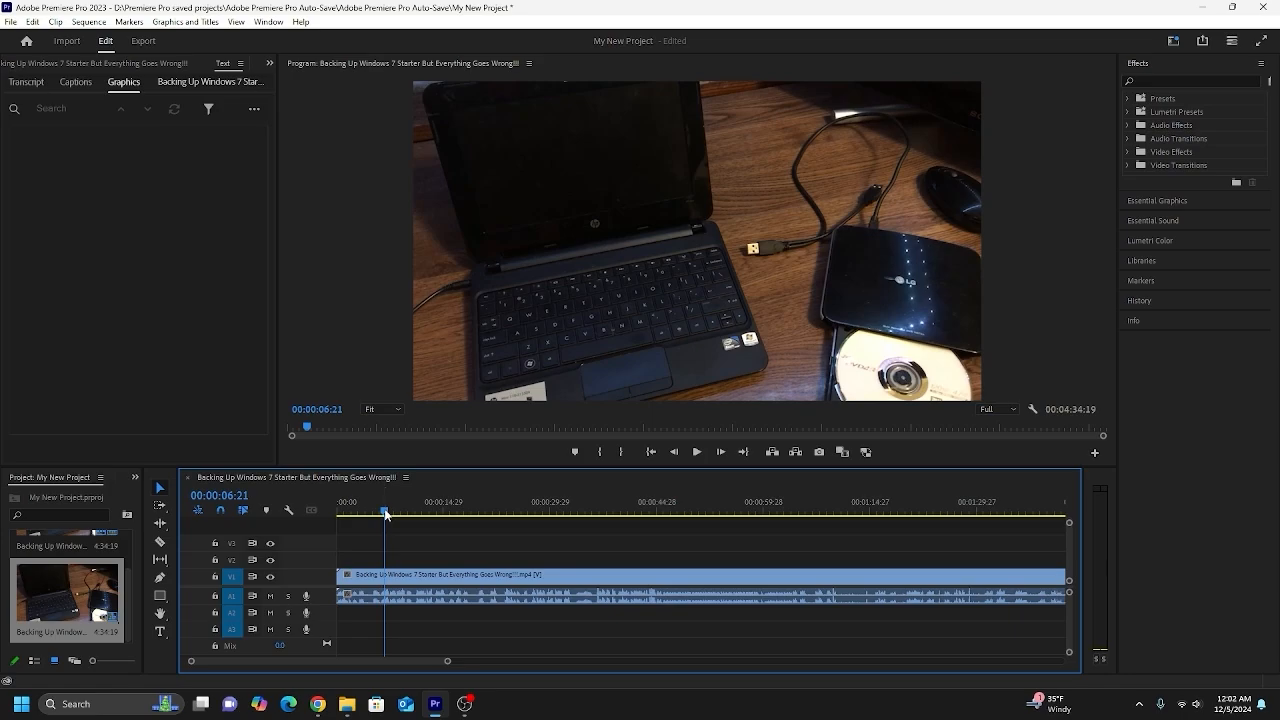
left_click_drag(386, 514, 842, 545)
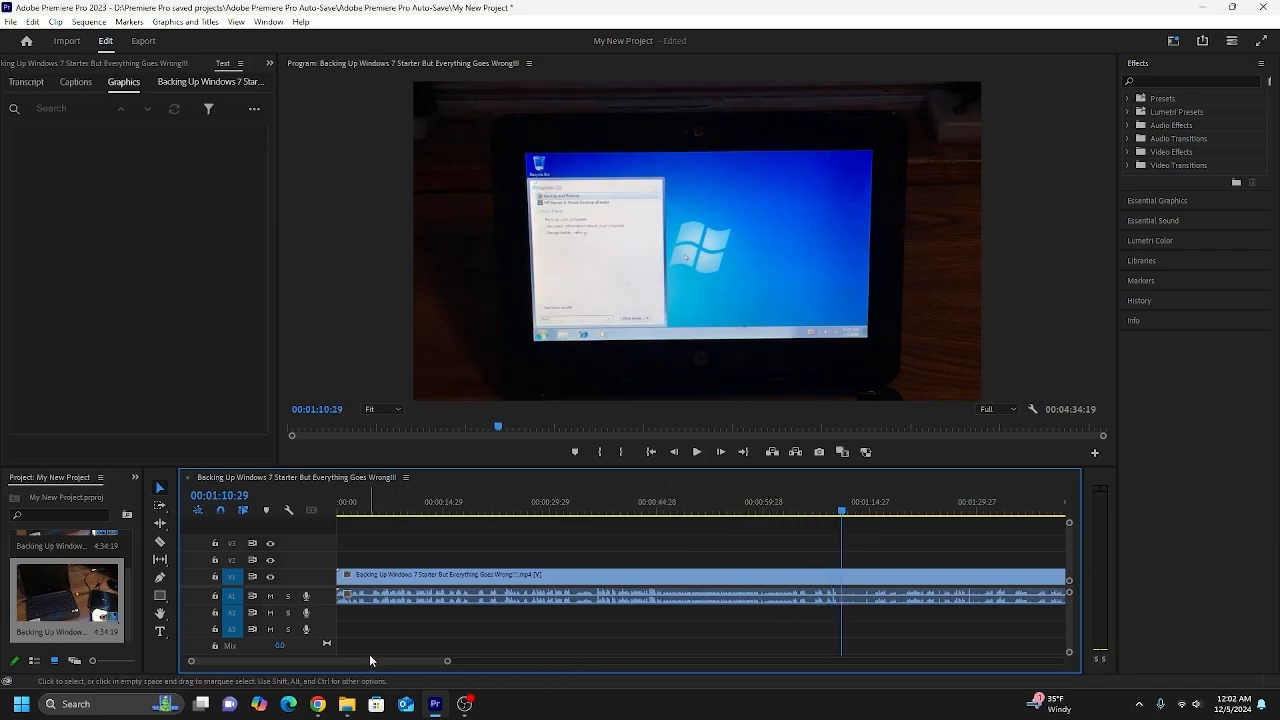
left_click_drag(375, 660, 394, 661)
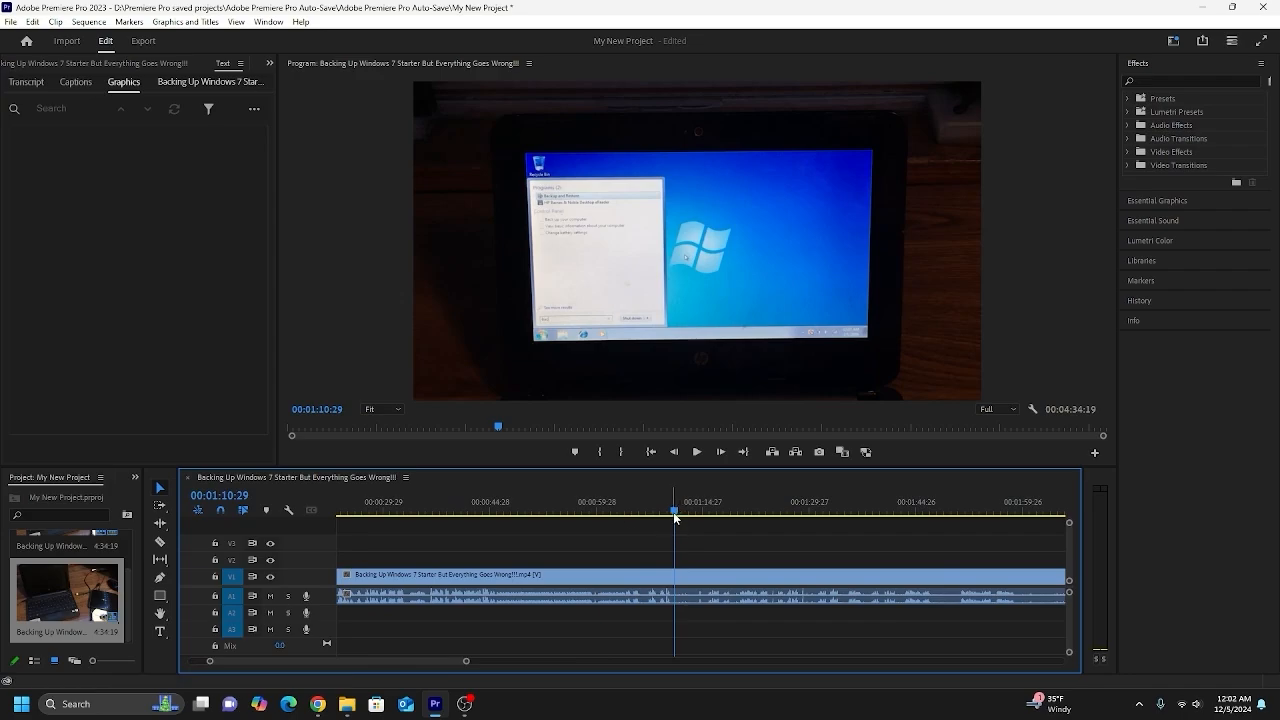
mouse_move(675, 516)
left_mouse_down()
mouse_move(681, 542)
mouse_move(634, 565)
mouse_move(628, 583)
mouse_move(629, 540)
mouse_move(606, 540)
mouse_move(665, 537)
left_mouse_up()
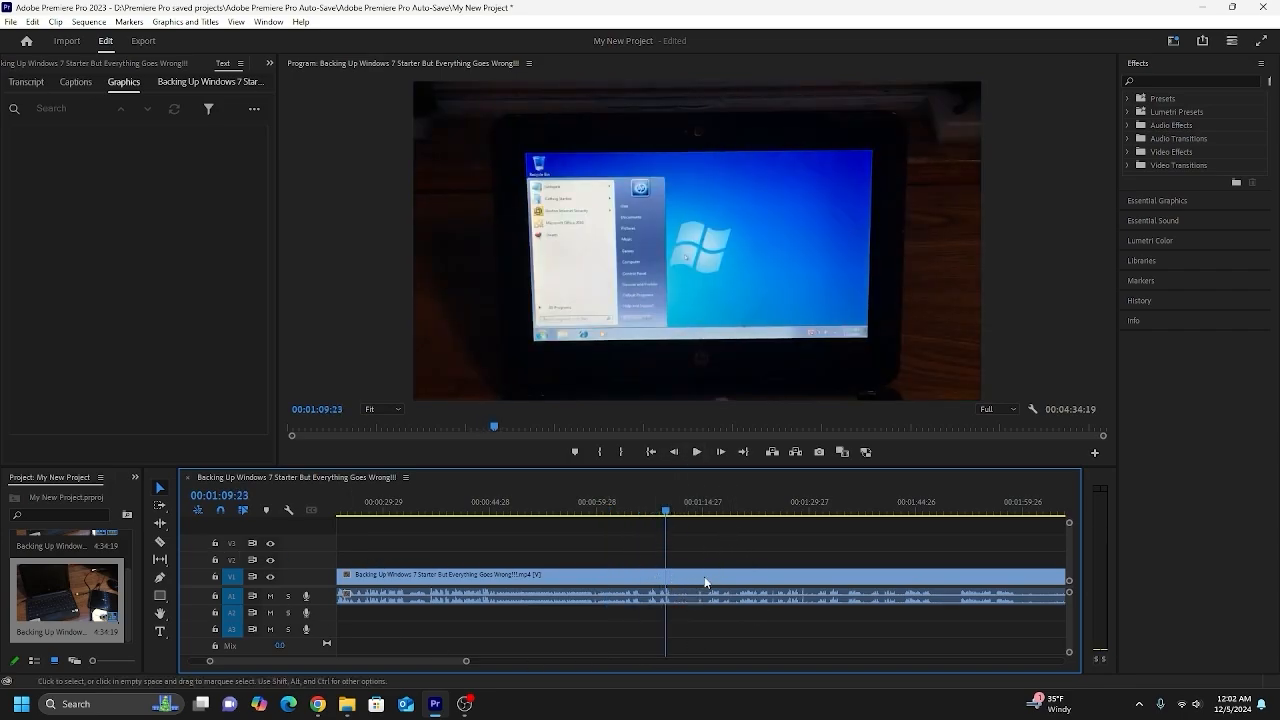
- Play short stretches of the footage around 00:01:10 and park the playhead at 00:01:10:09
left_click_drag(465, 663, 425, 662)
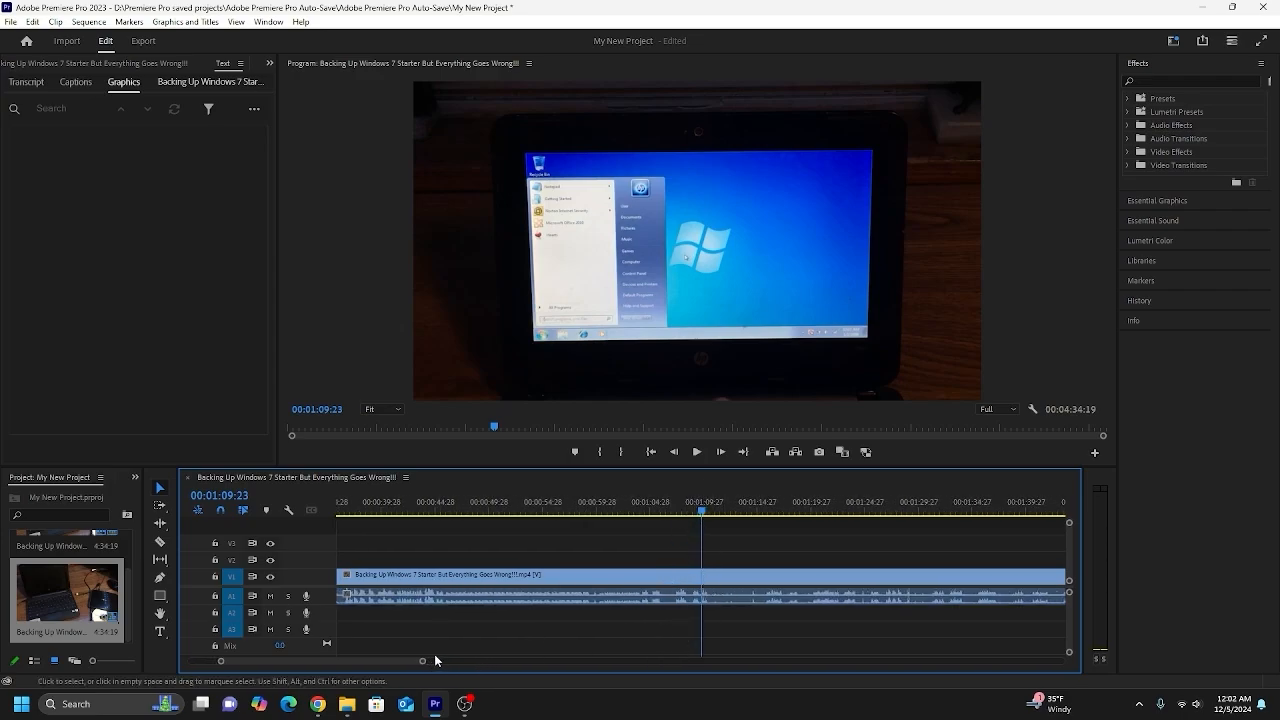
left_click_drag(425, 661, 329, 660)
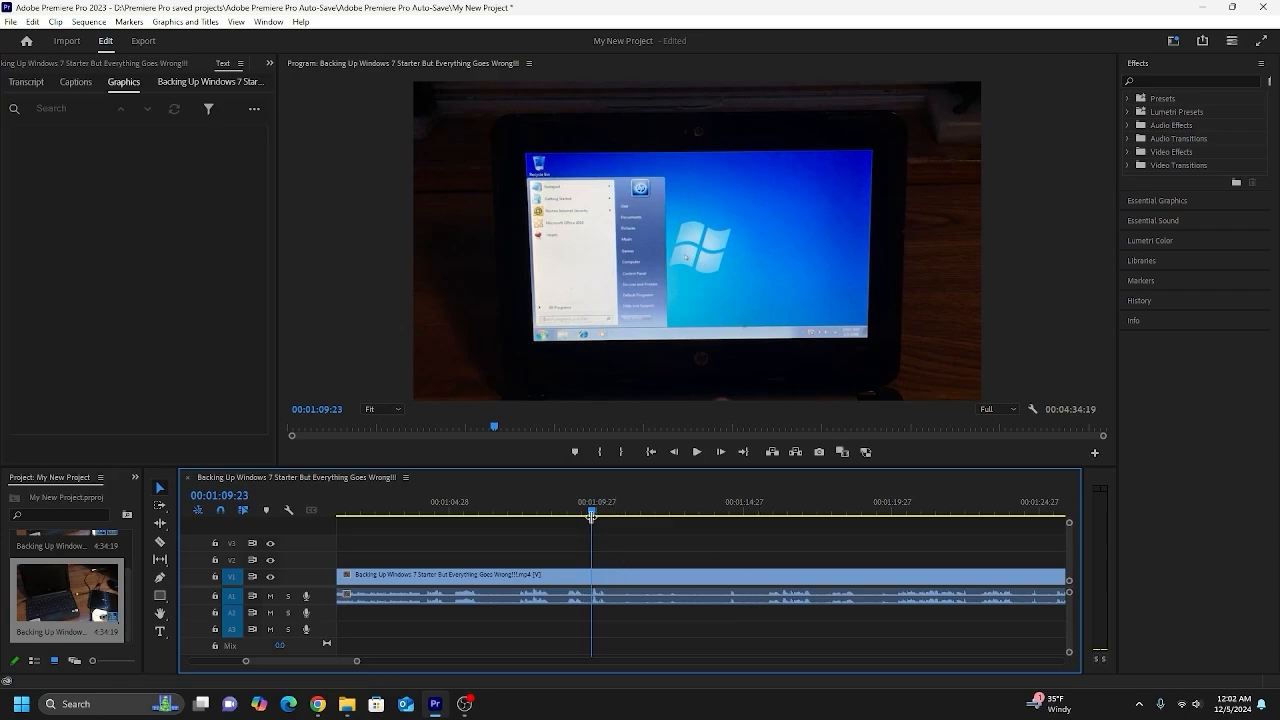
left_click(698, 452)
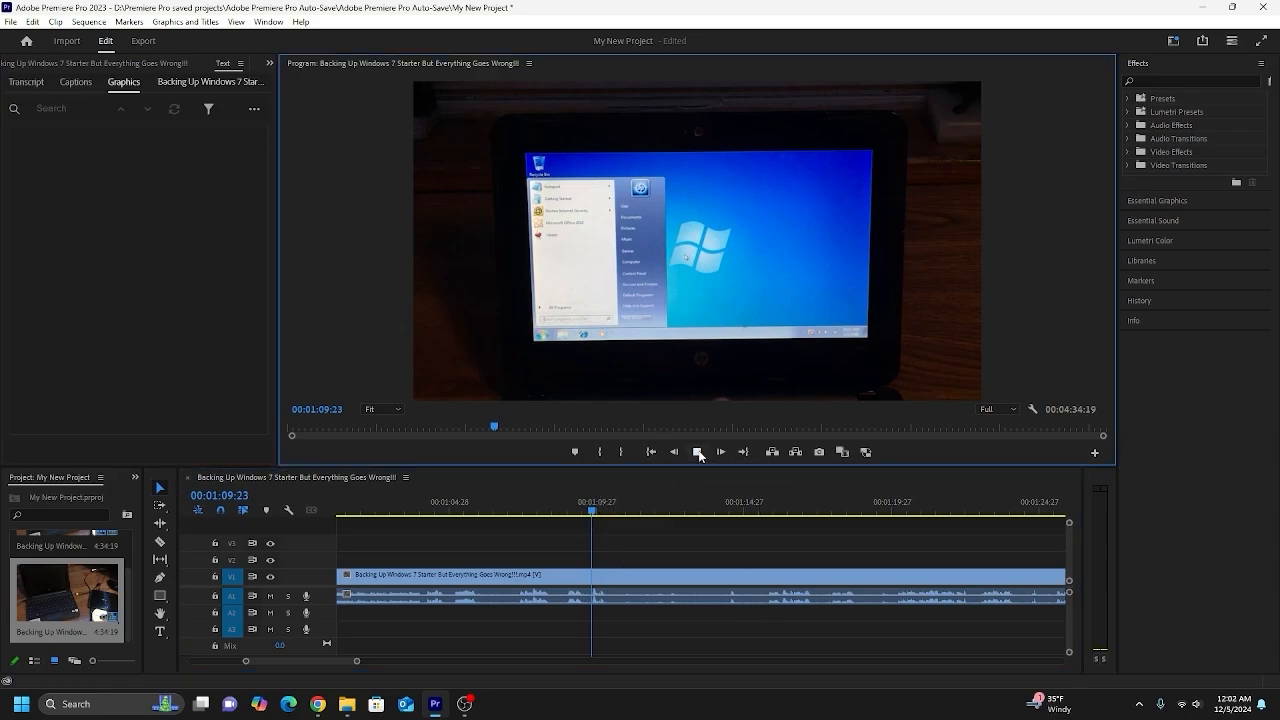
left_click(698, 452)
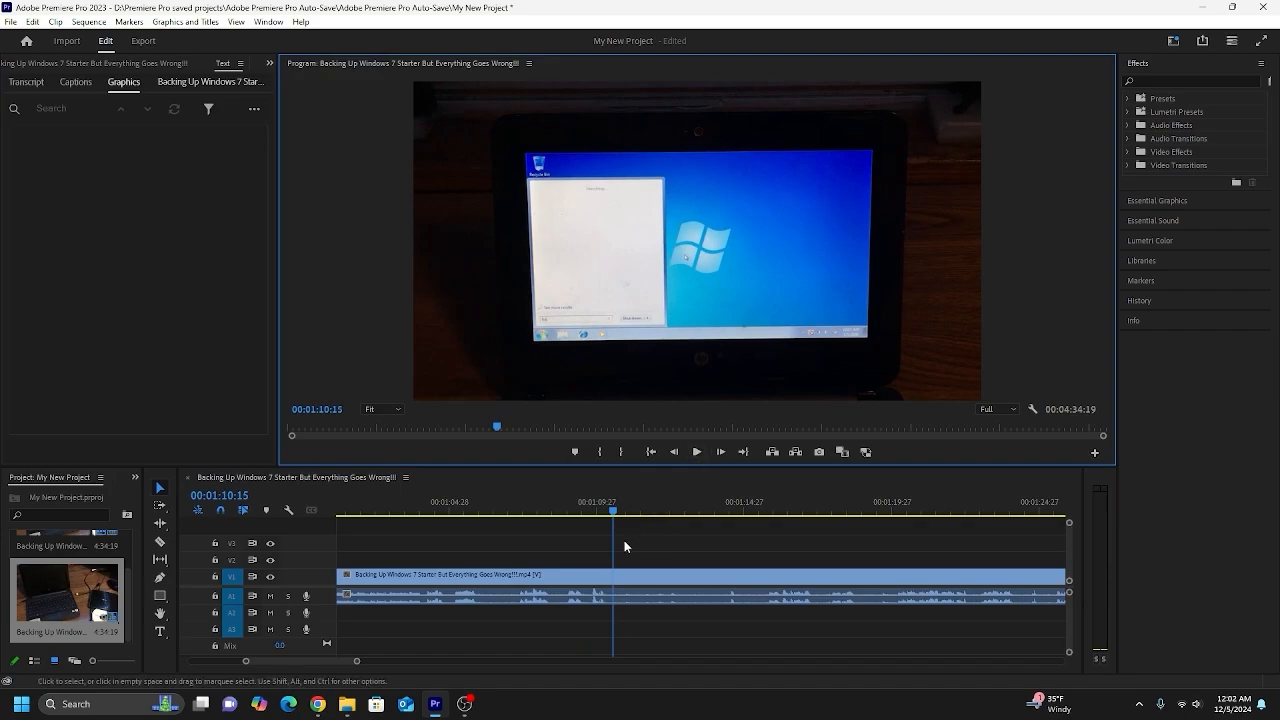
key("space")
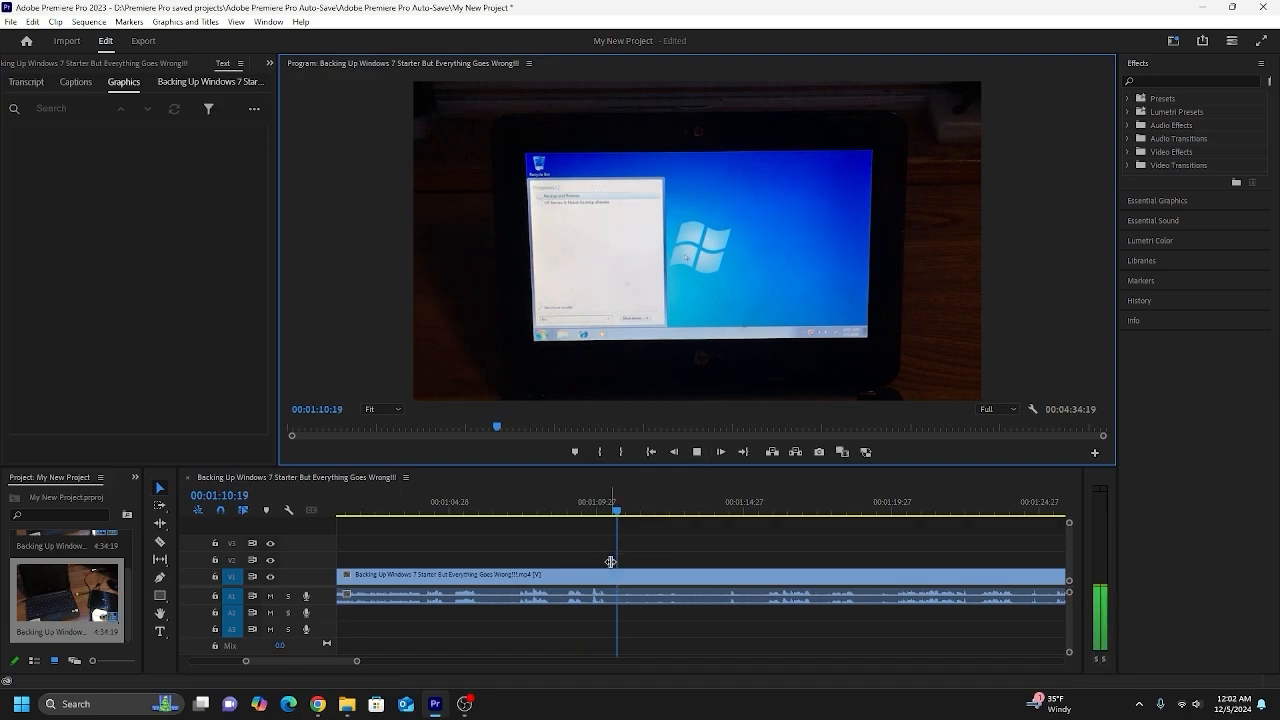
key("space")
left_click_drag(642, 508, 608, 510)
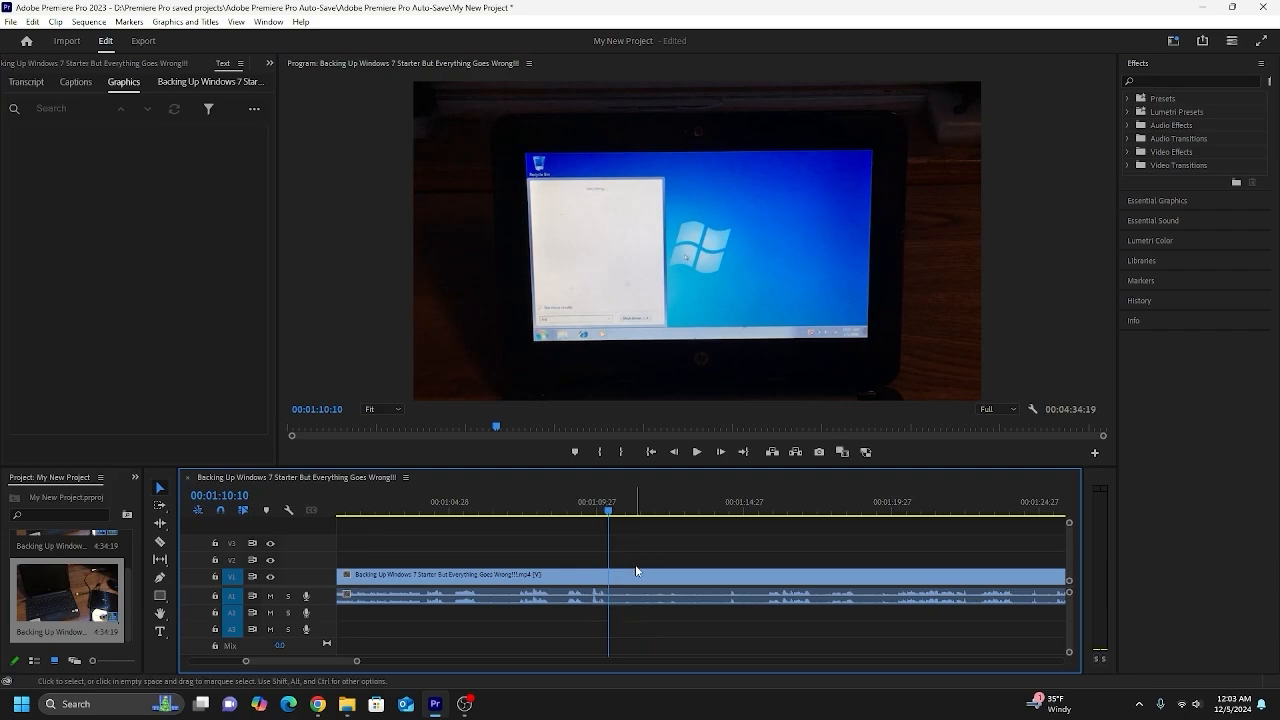
key("space")
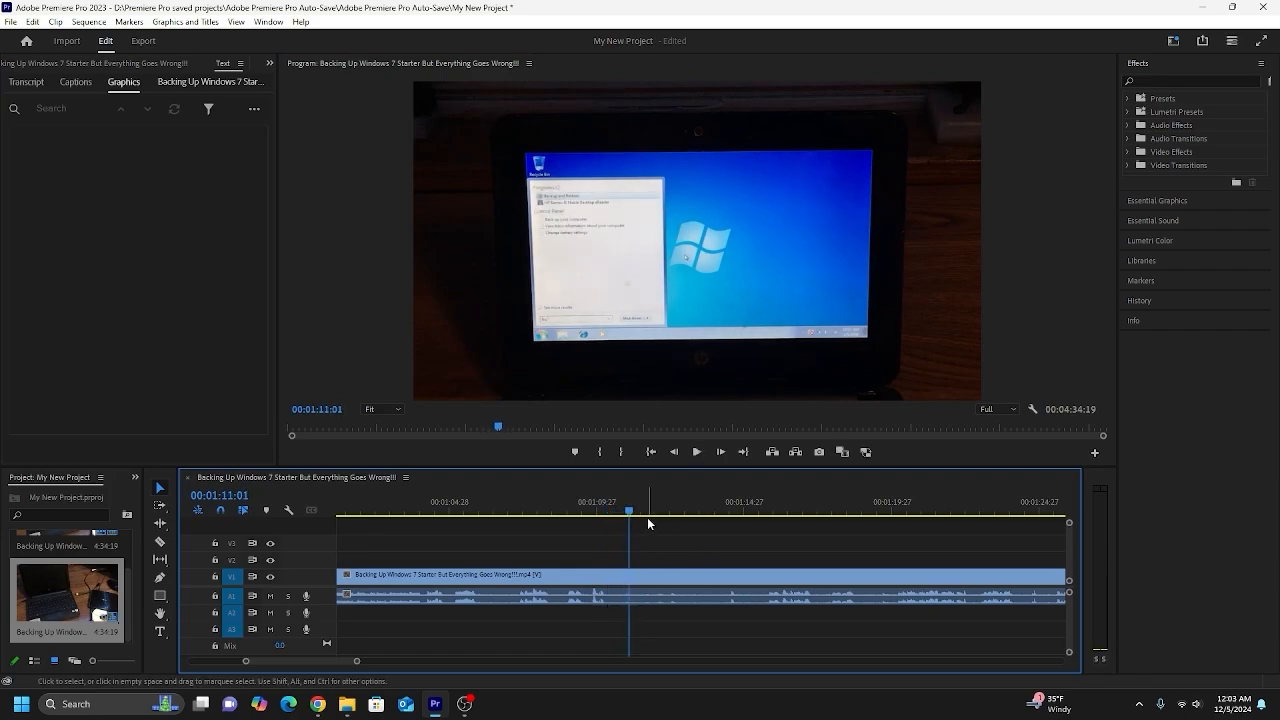
left_click(611, 511)
left_click(608, 509)
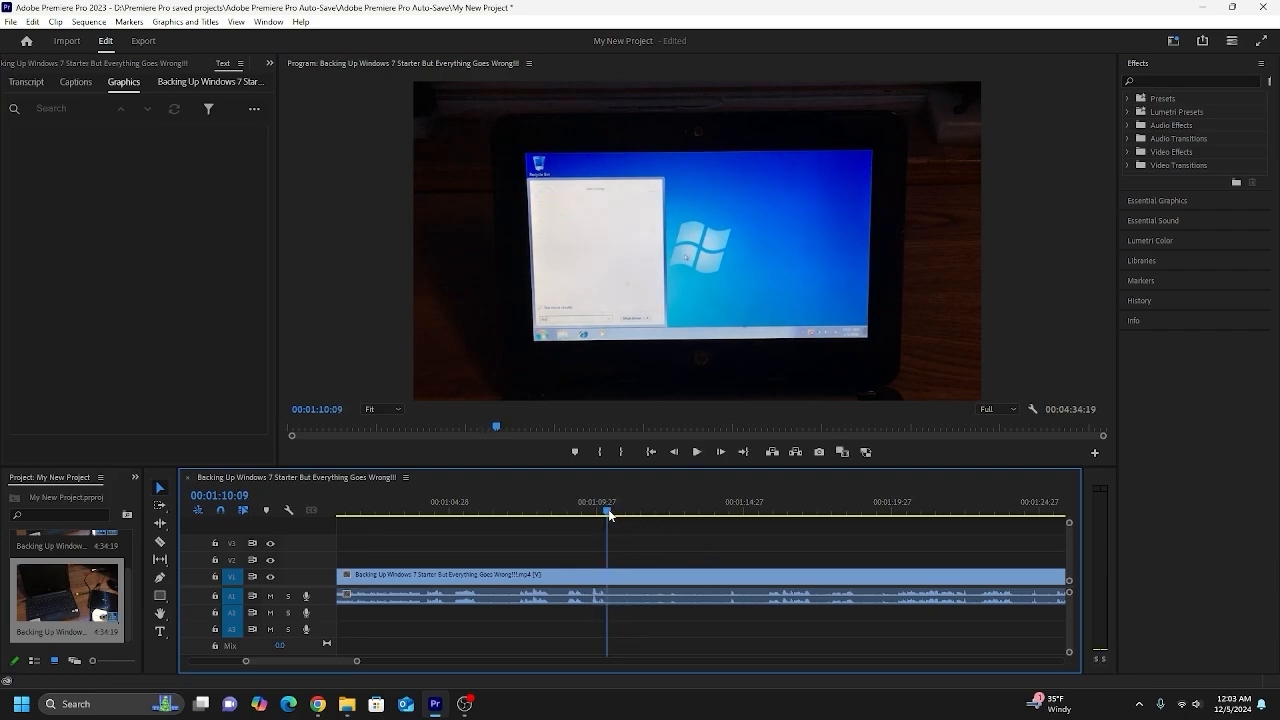
- Show the Effect Controls for the timeline clip and widen their area to make the properties readable
left_click(623, 576)
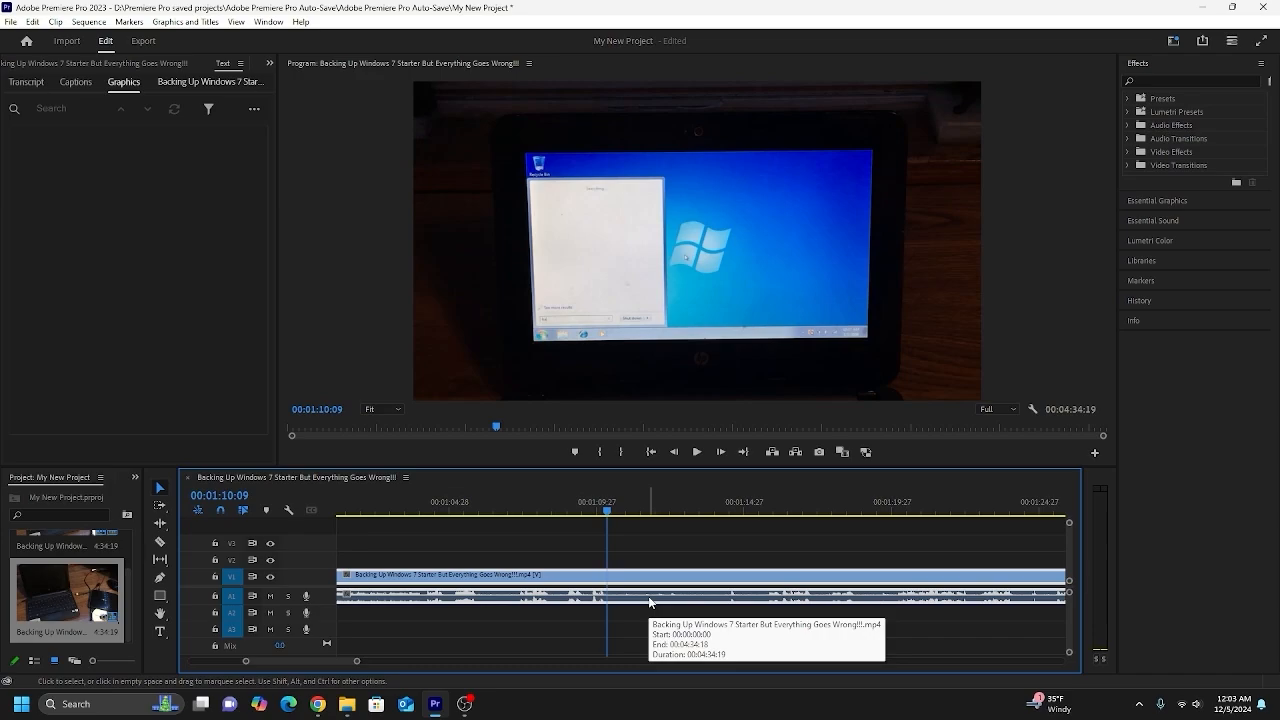
double_click(643, 592)
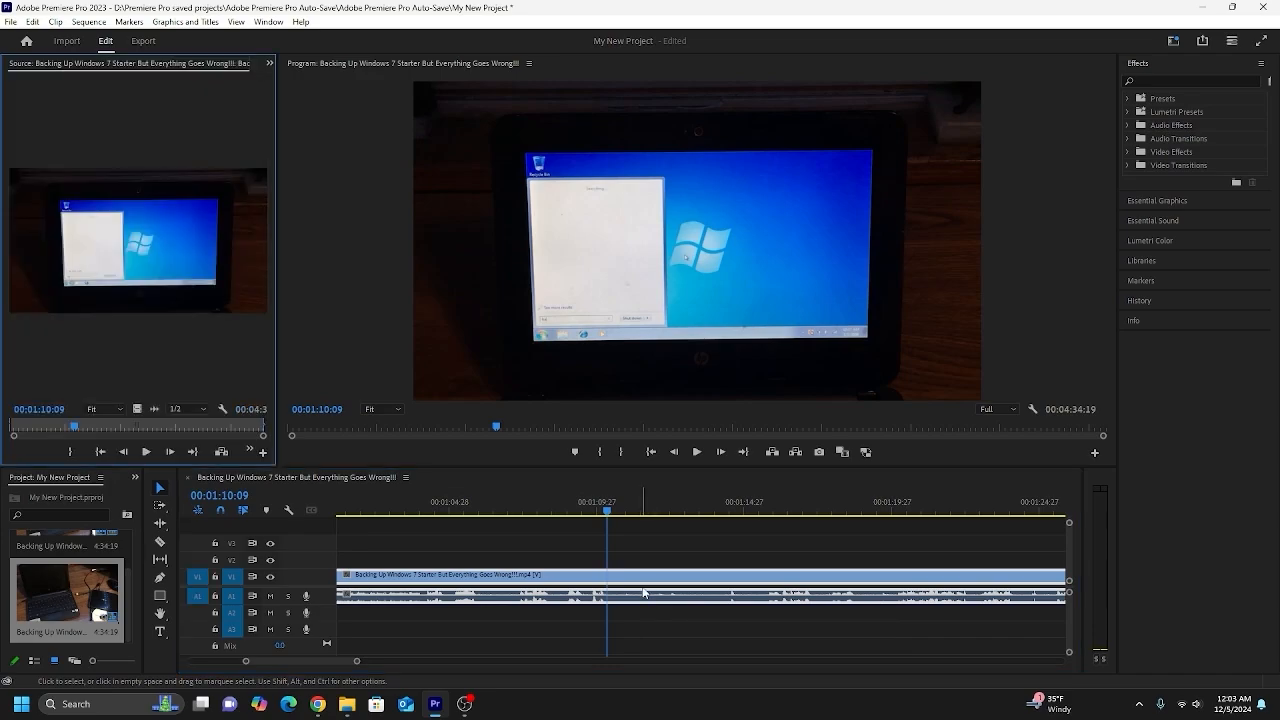
left_click(268, 63)
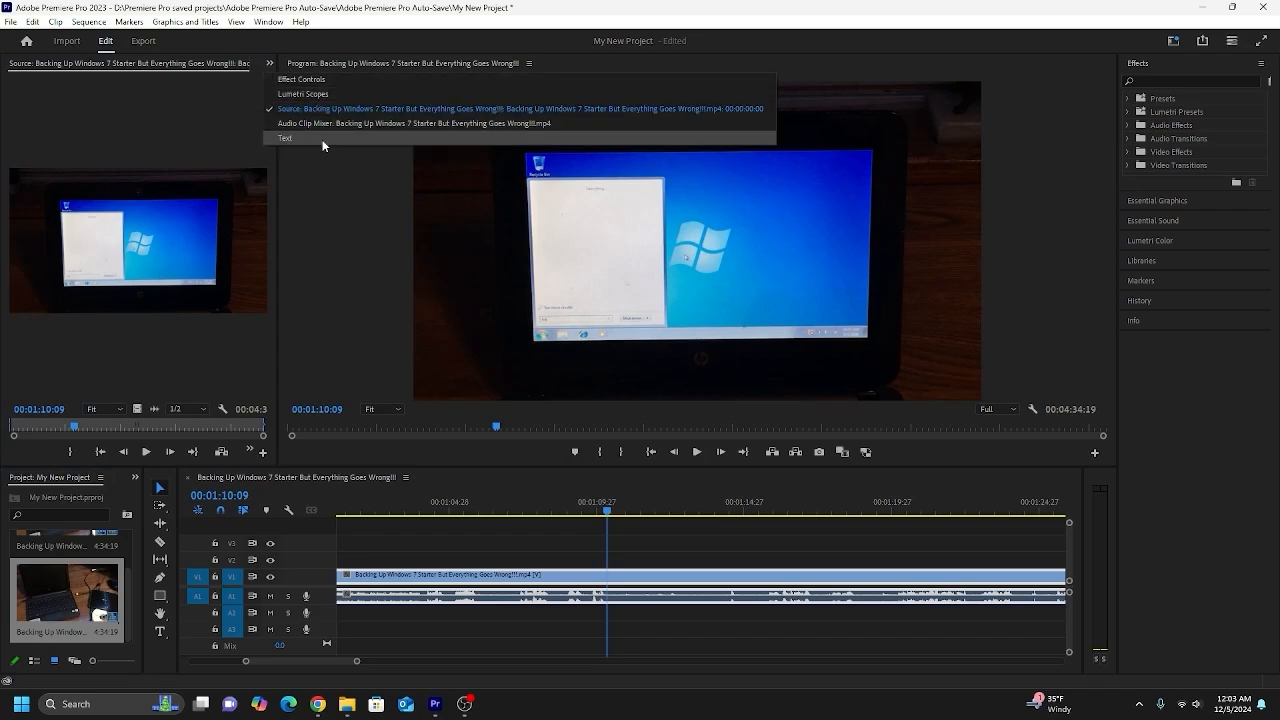
left_click(314, 79)
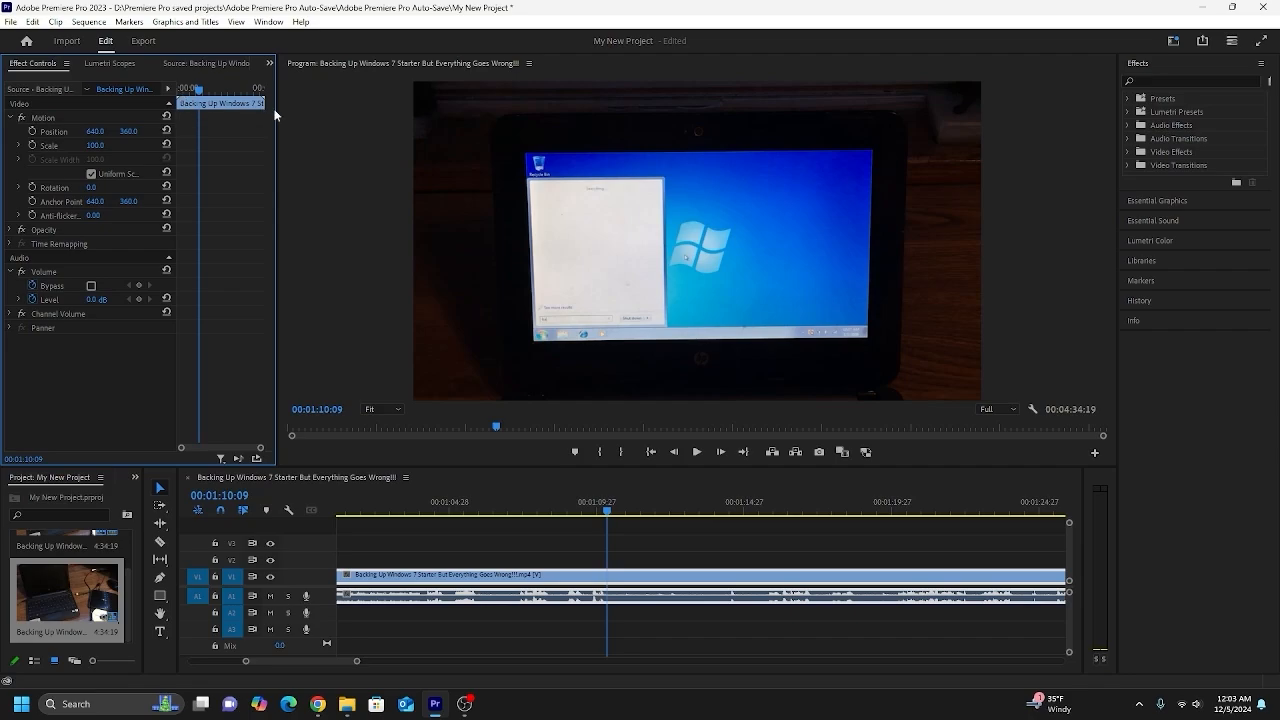
left_click_drag(276, 115, 327, 126)
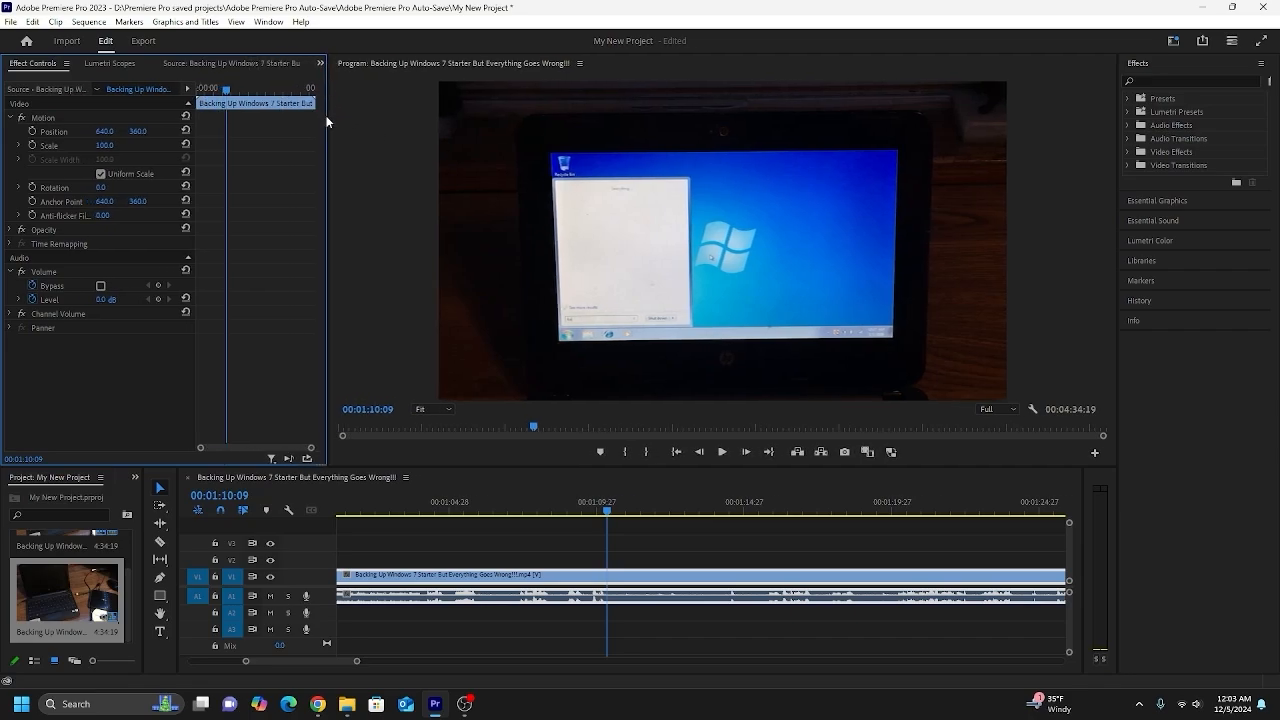
left_click_drag(329, 119, 369, 114)
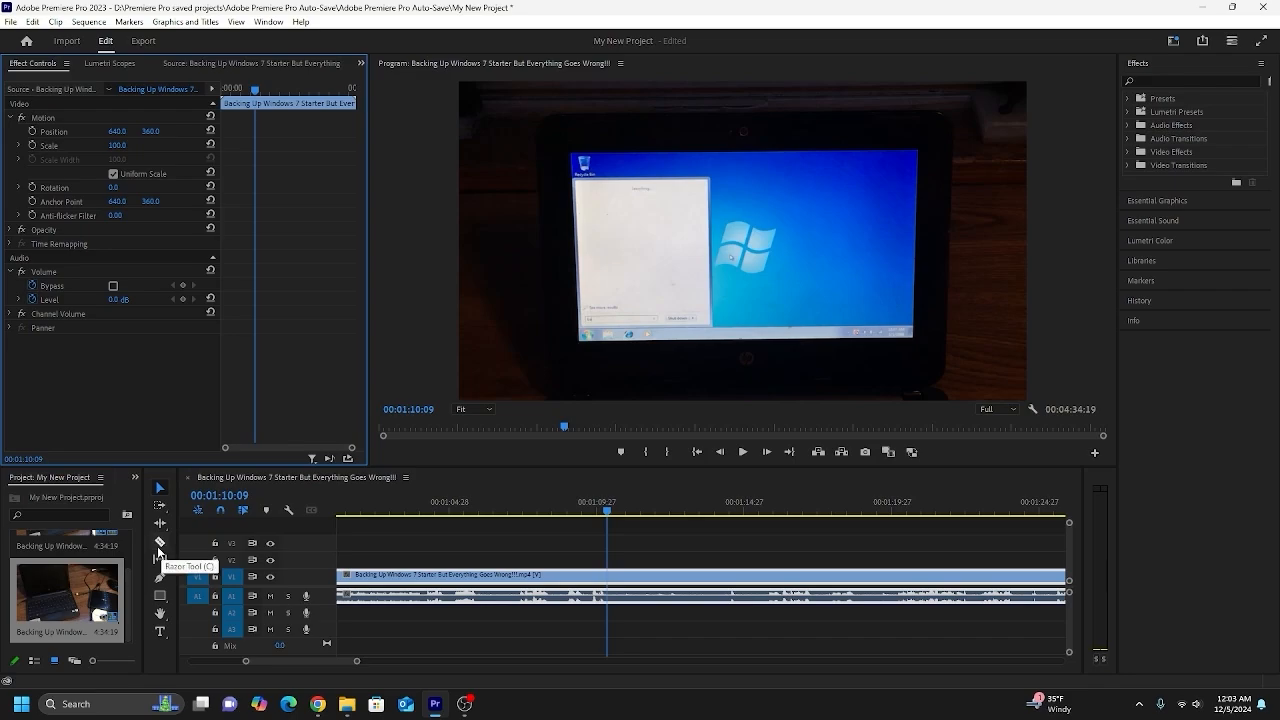
- Split the video clip and its audio at 00:01:10:09 with the Razor tool, and return to the Selection tool
left_click(159, 545)
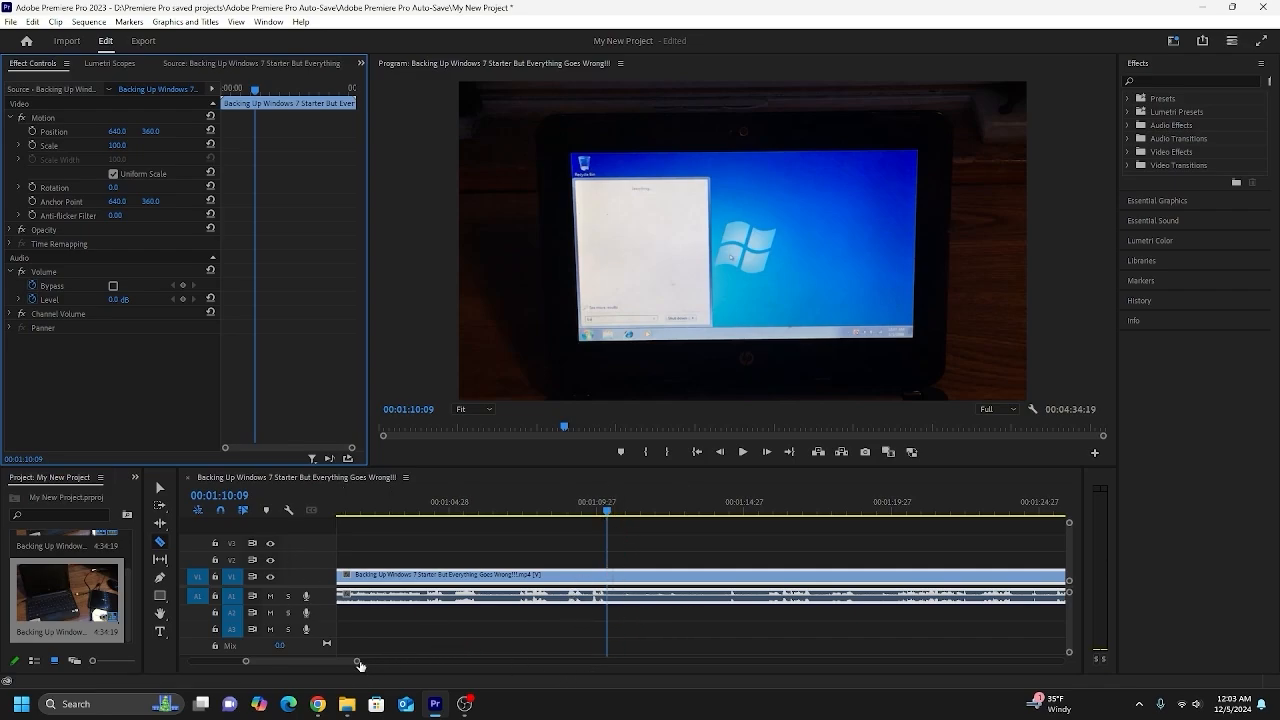
left_click_drag(359, 664, 347, 664)
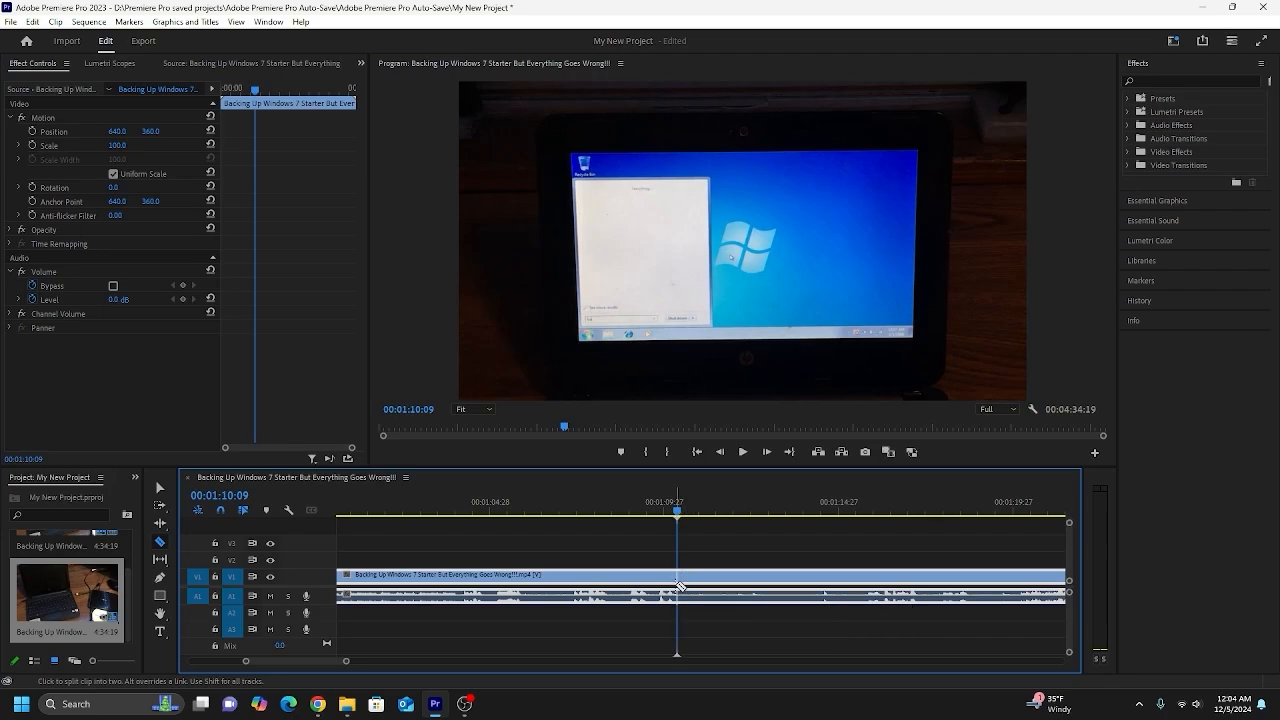
left_click(678, 580)
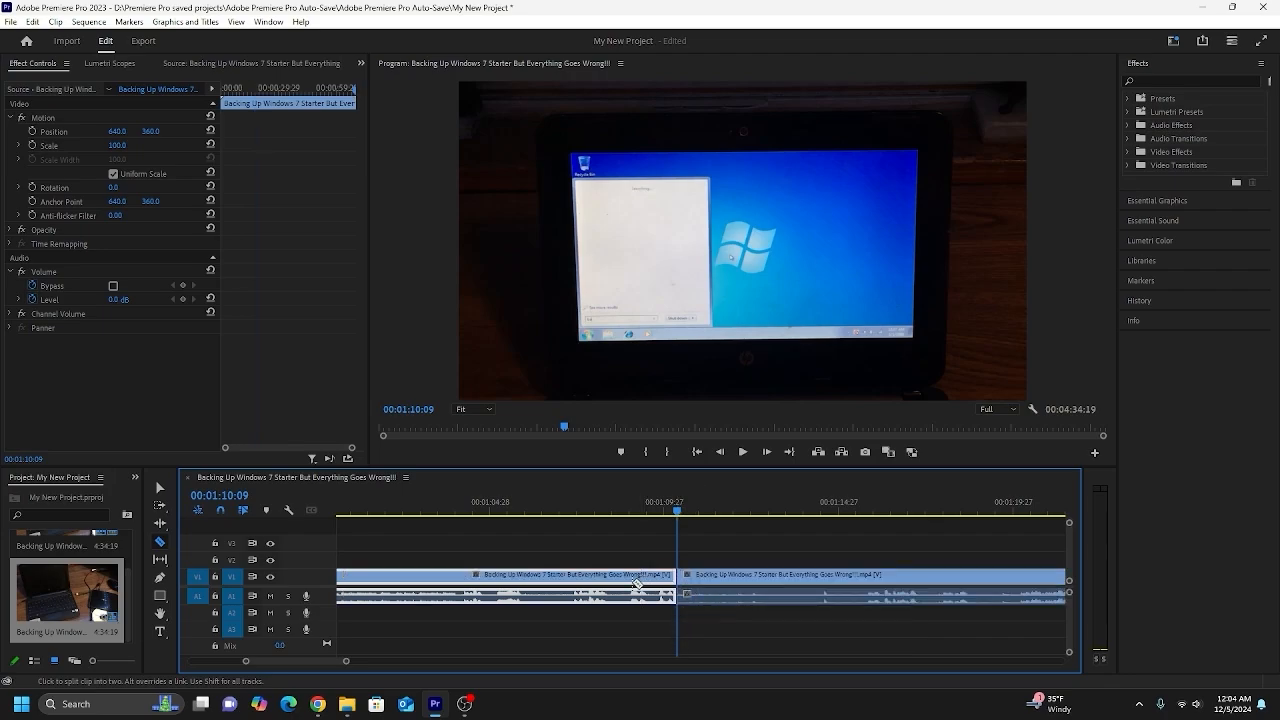
key("v")
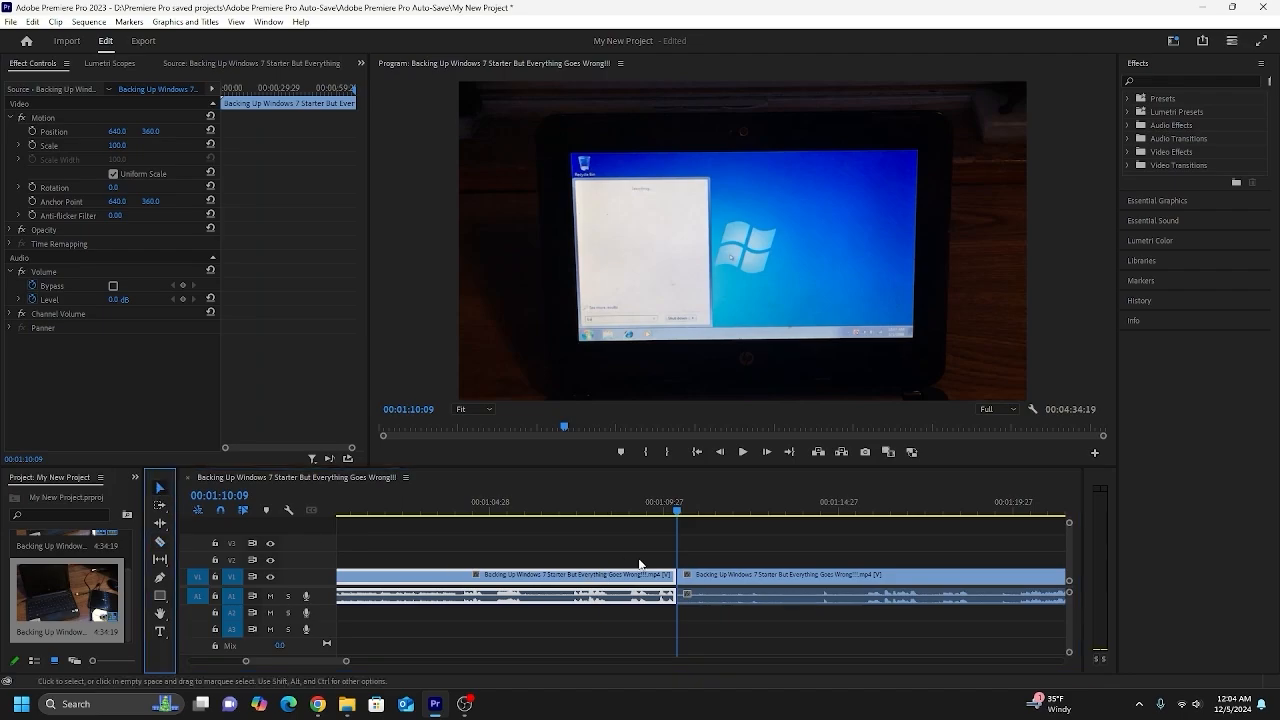
- Move the second clip segment away from the cut to open a gap, and close the gap with Ripple Delete
left_click_drag(702, 578, 842, 586)
right_click(726, 572)
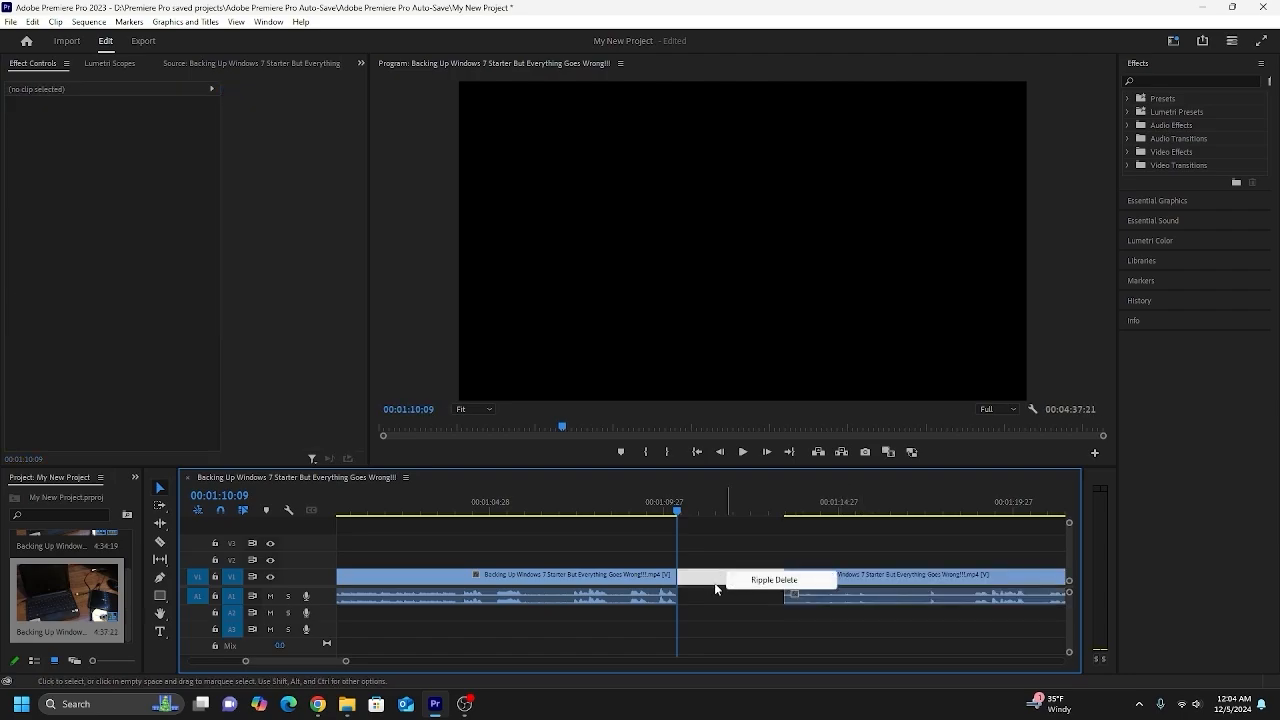
left_click(776, 581)
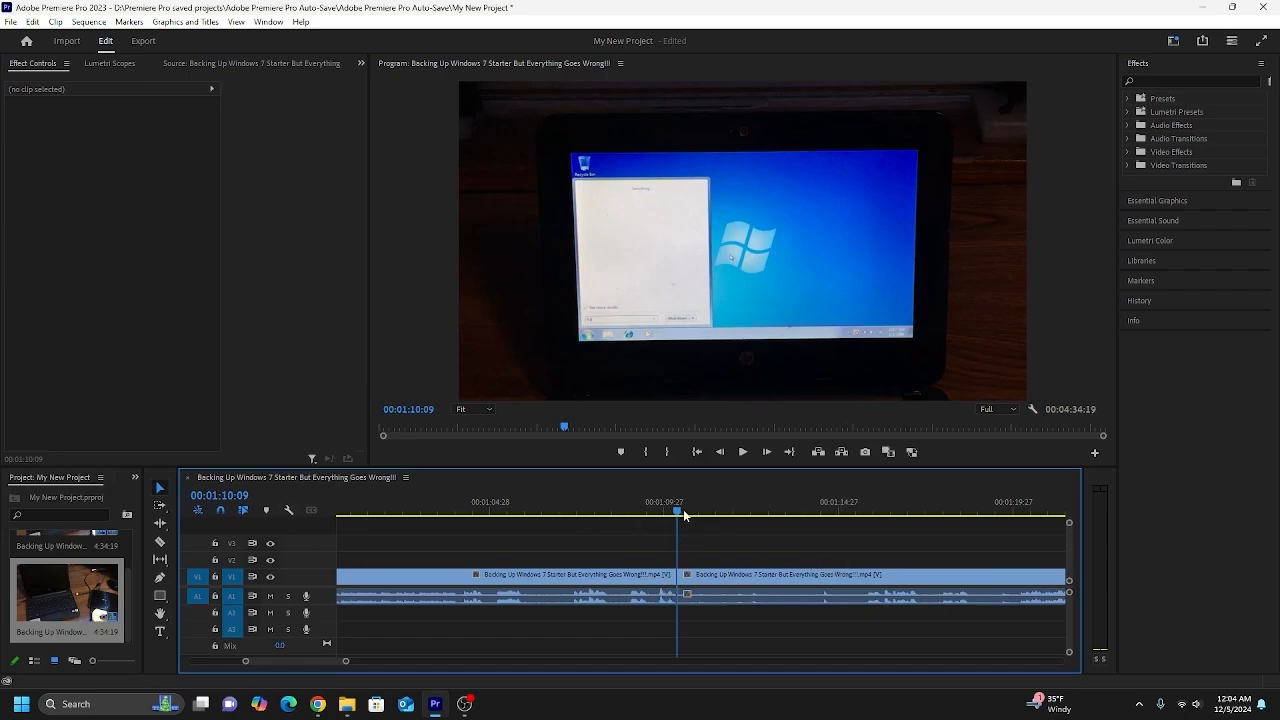
- Split the second clip segment at 00:01:15:17 with the Razor tool
left_click_drag(681, 512, 860, 513)
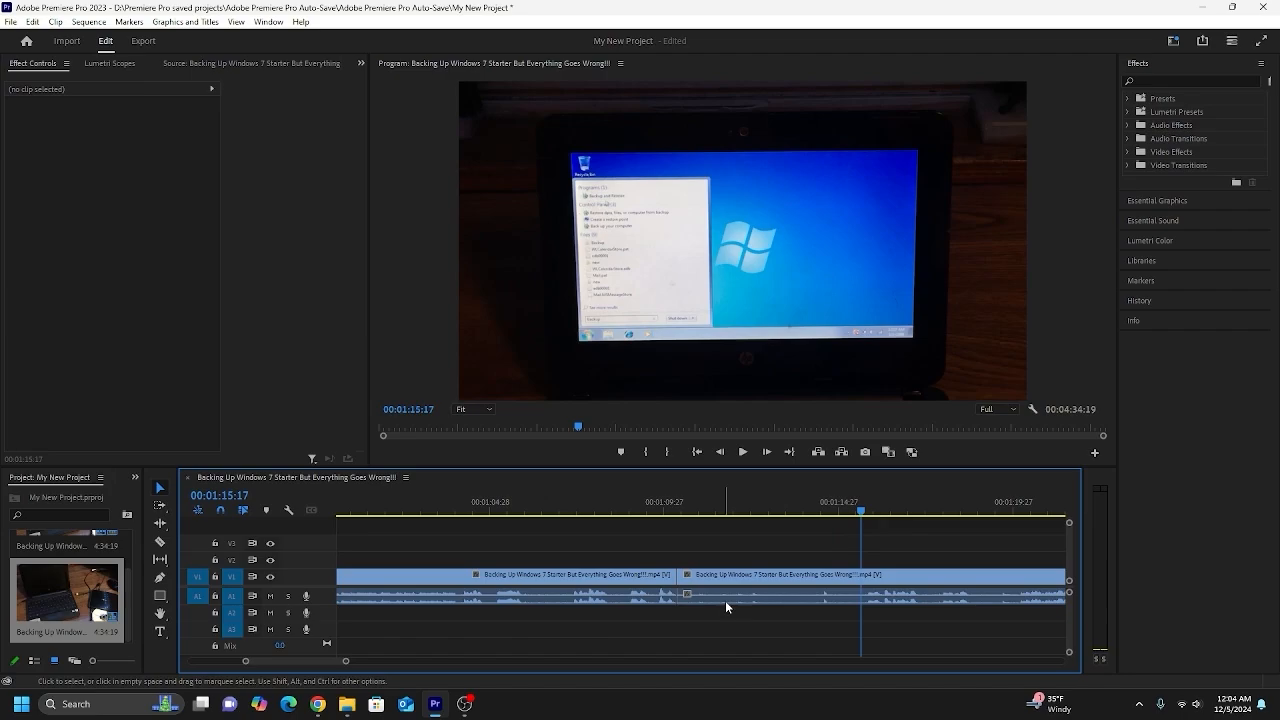
key("c")
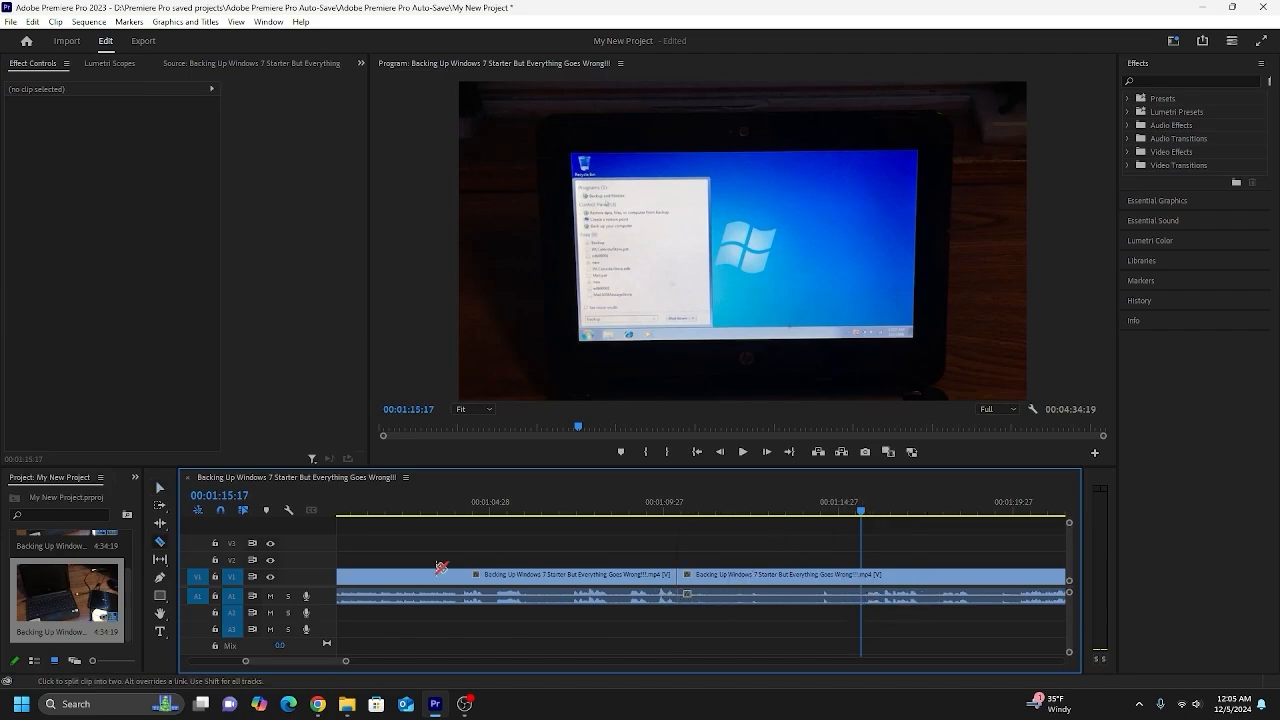
left_click(160, 542)
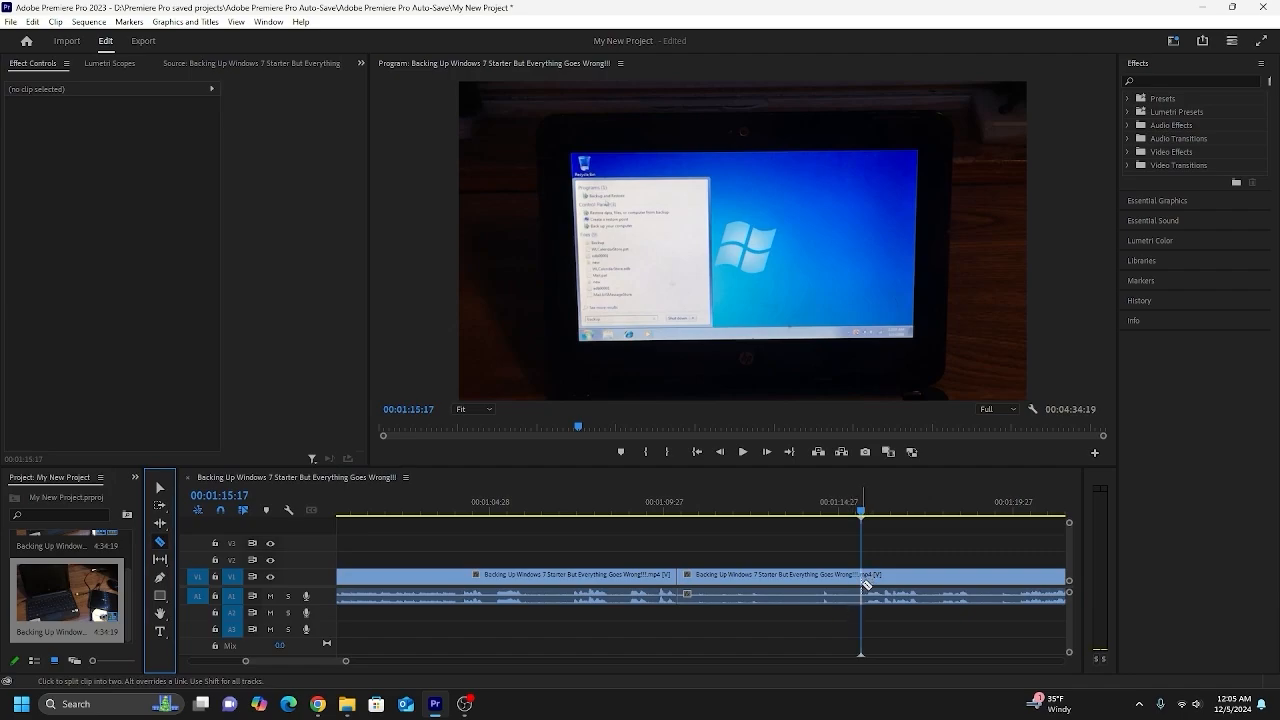
left_click(866, 584)
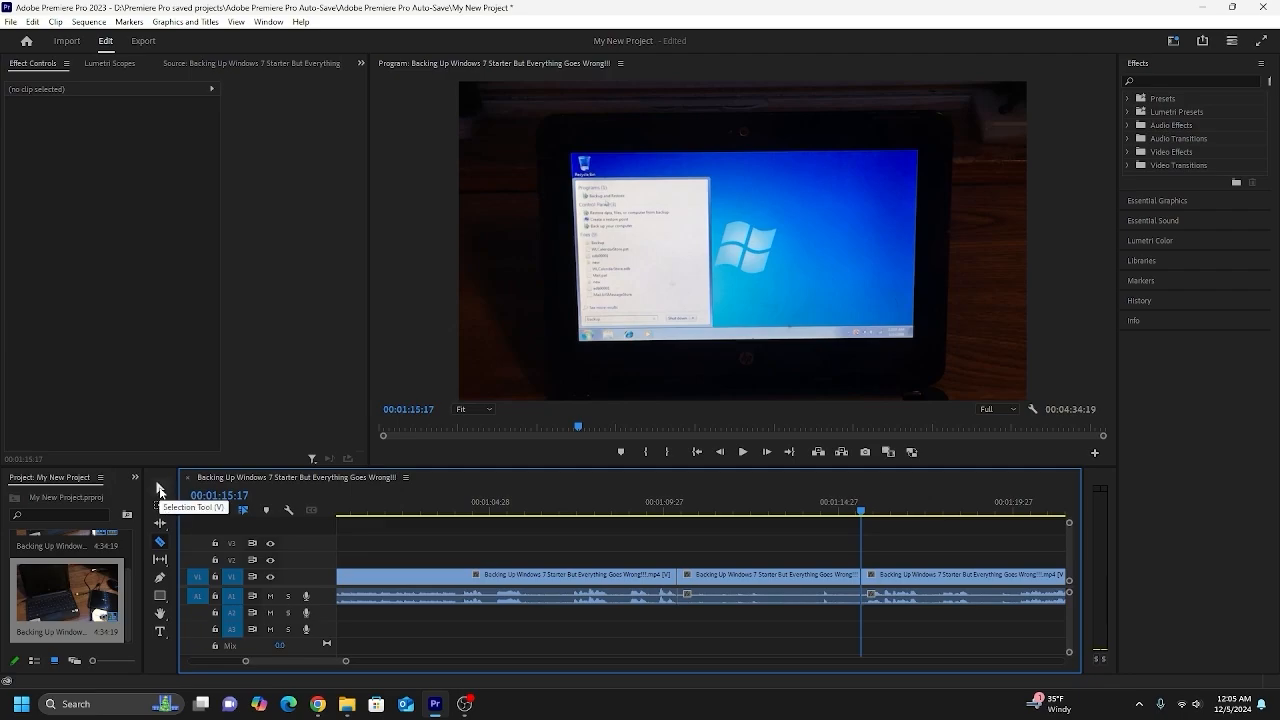
- Ripple delete the middle clip segment between the cuts at 00:01:10:09 and 00:01:15:17
left_click(159, 490)
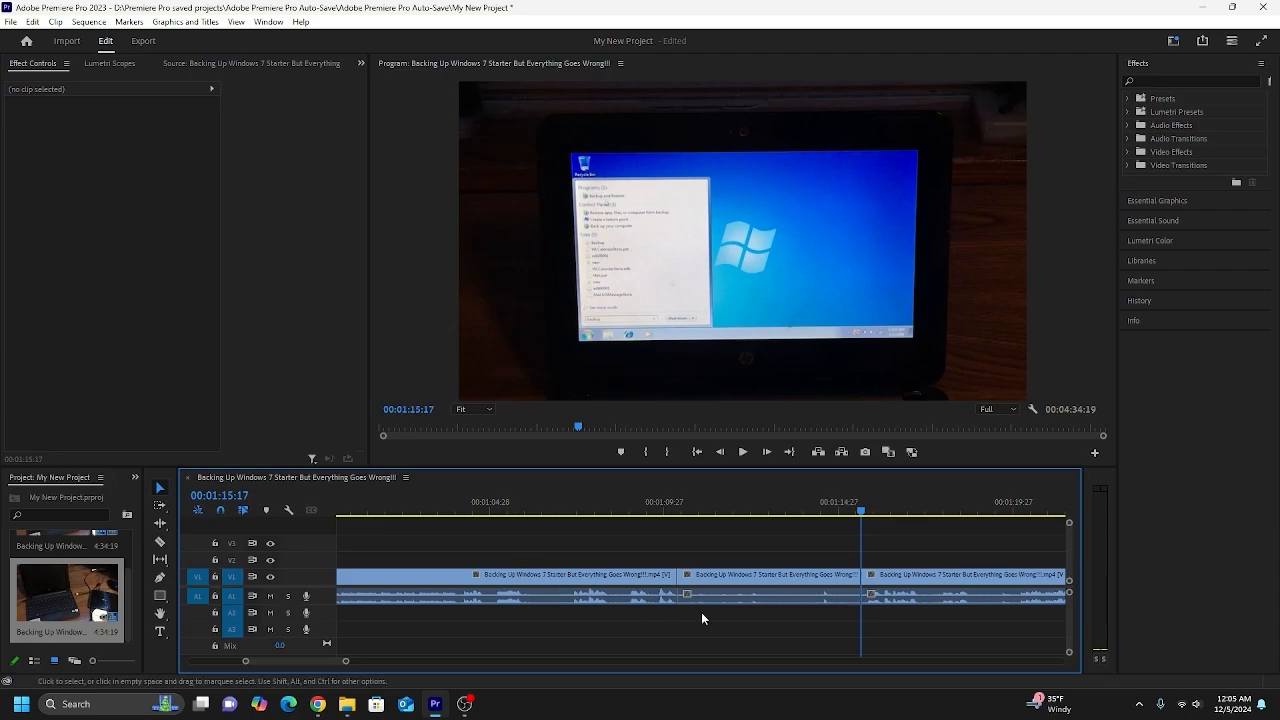
left_click(798, 576)
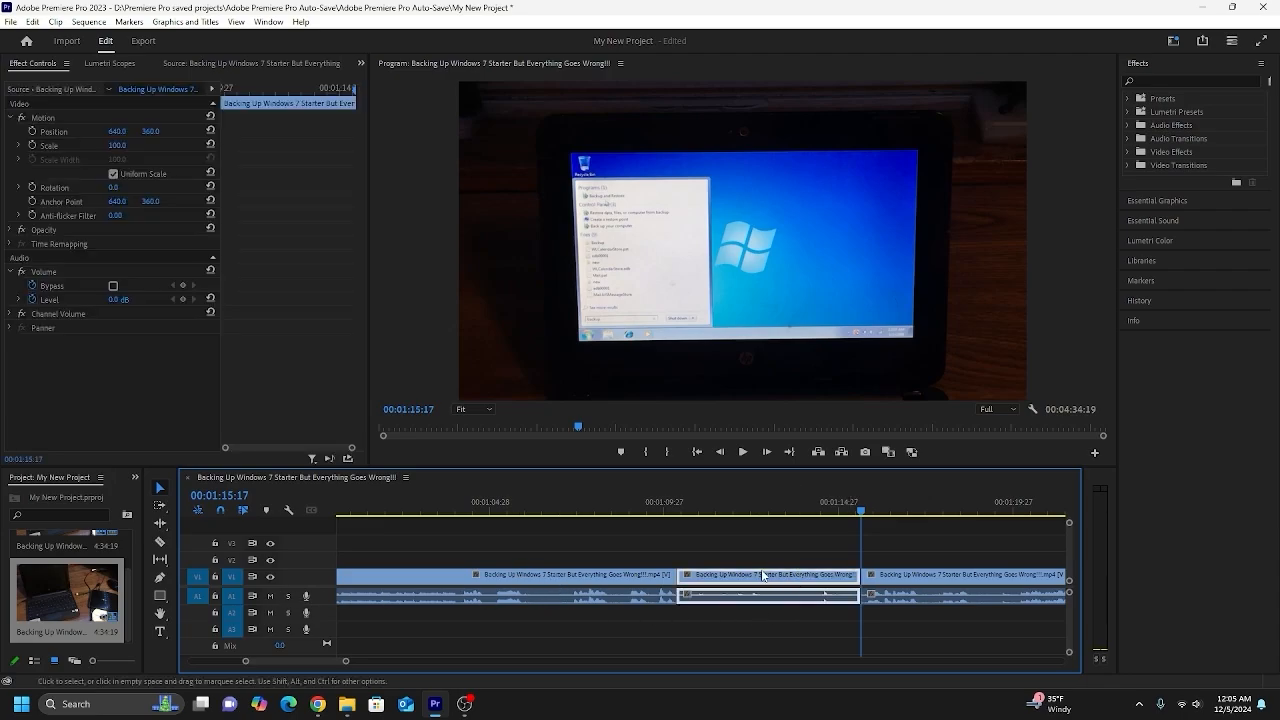
right_click(758, 576)
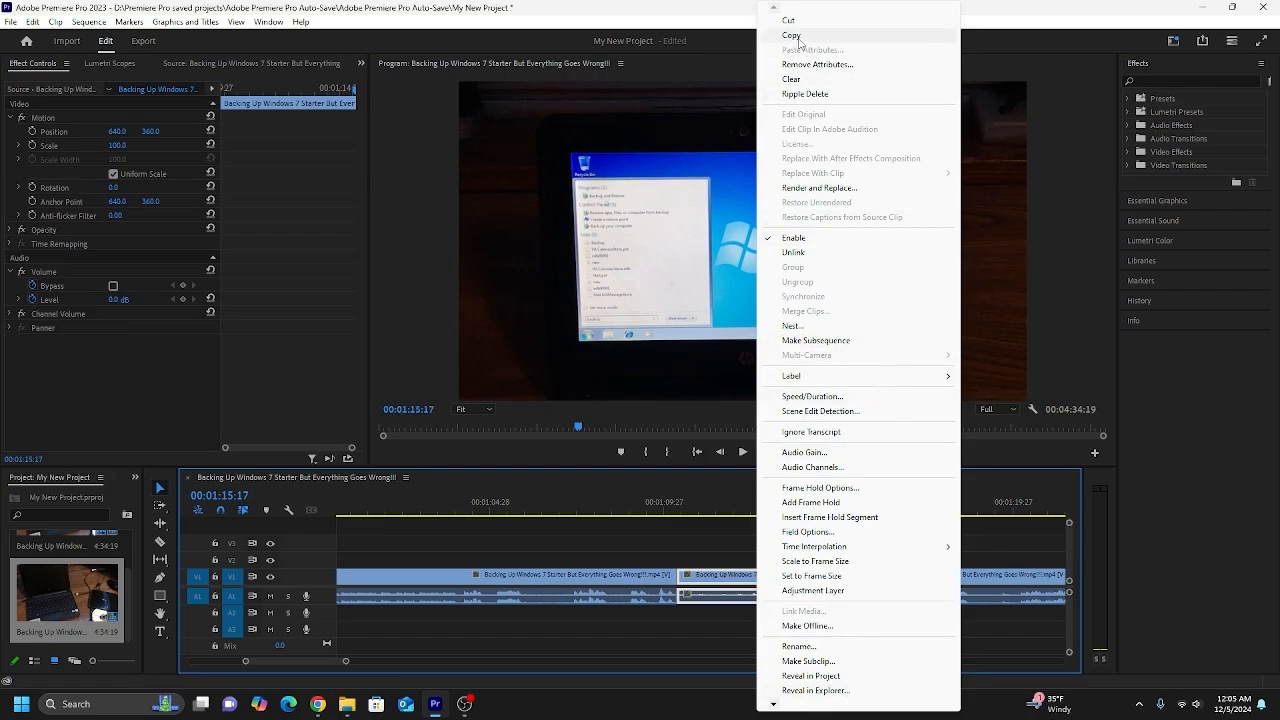
left_click(824, 92)
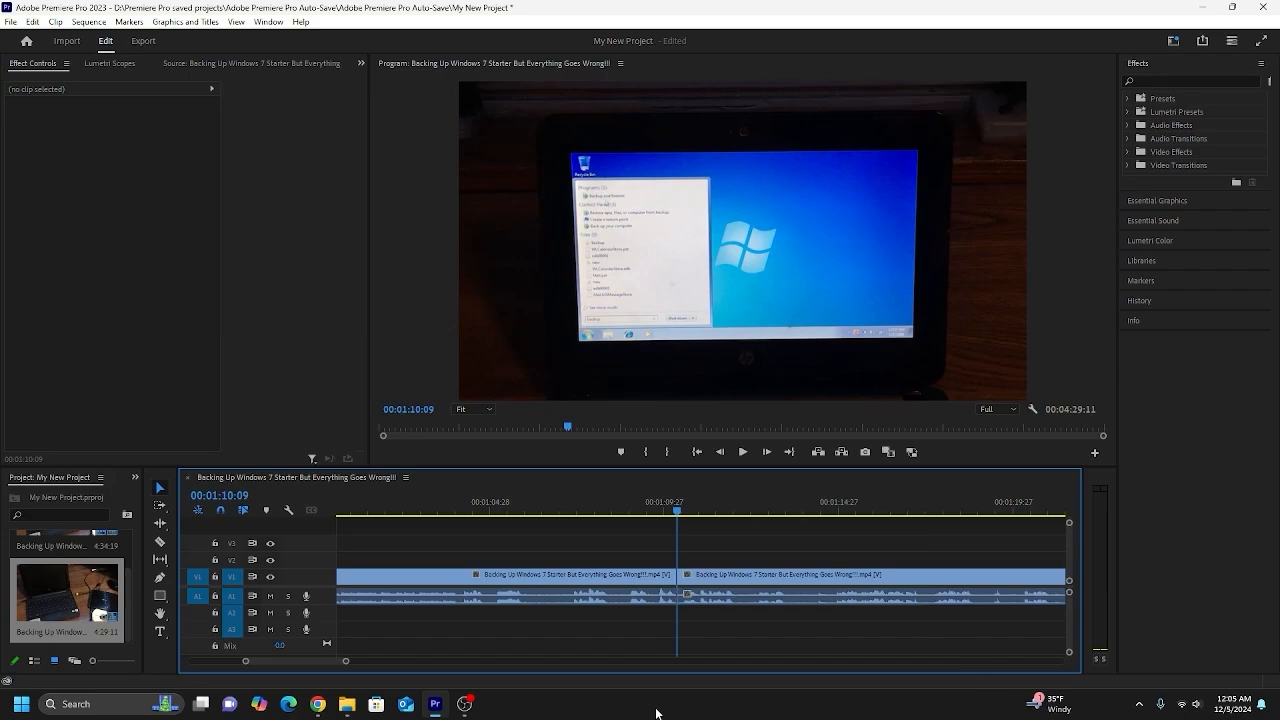
- Play the footage across the join at 00:01:10:09 twice to check the cut
left_click(666, 511)
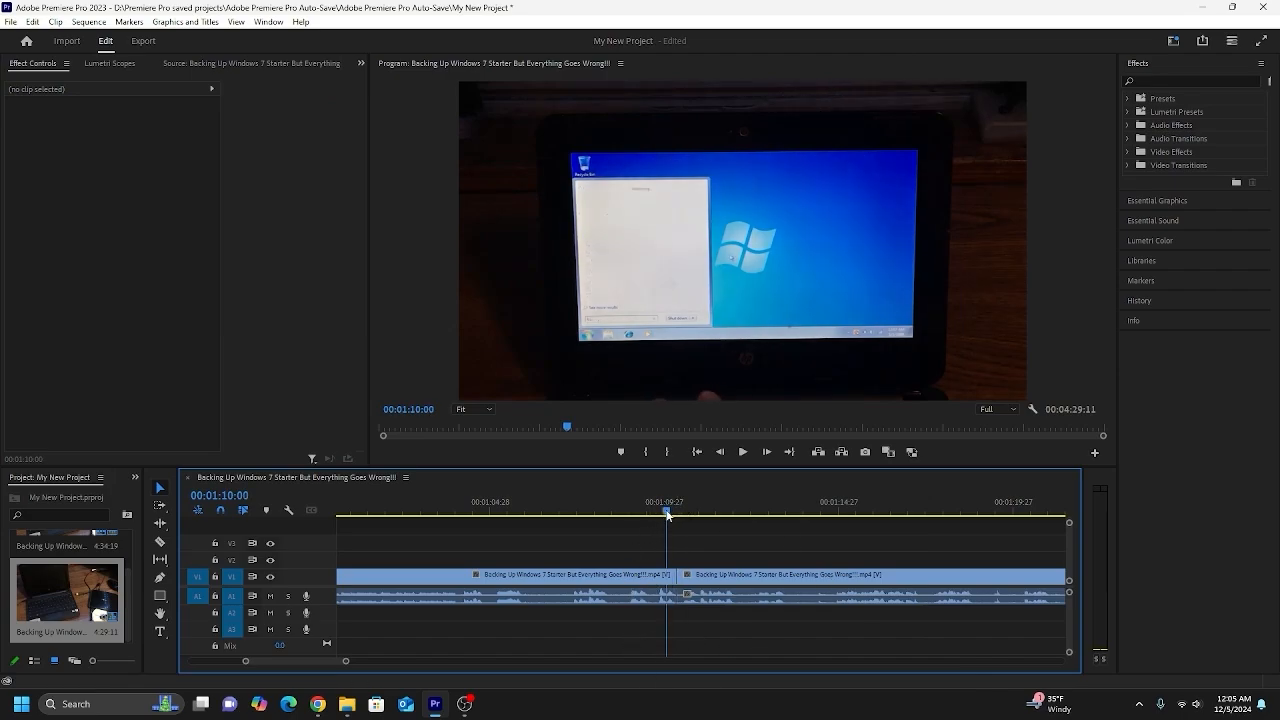
left_click(744, 452)
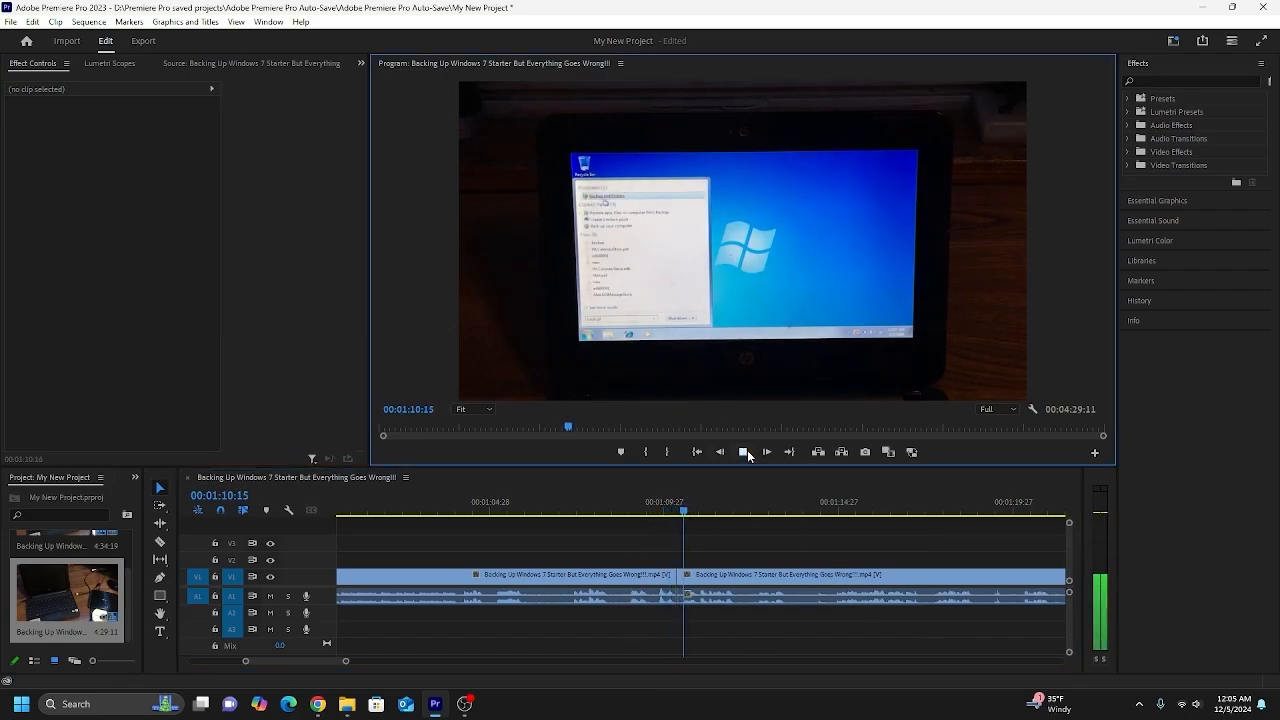
left_click(701, 506)
left_click_drag(701, 506, 648, 506)
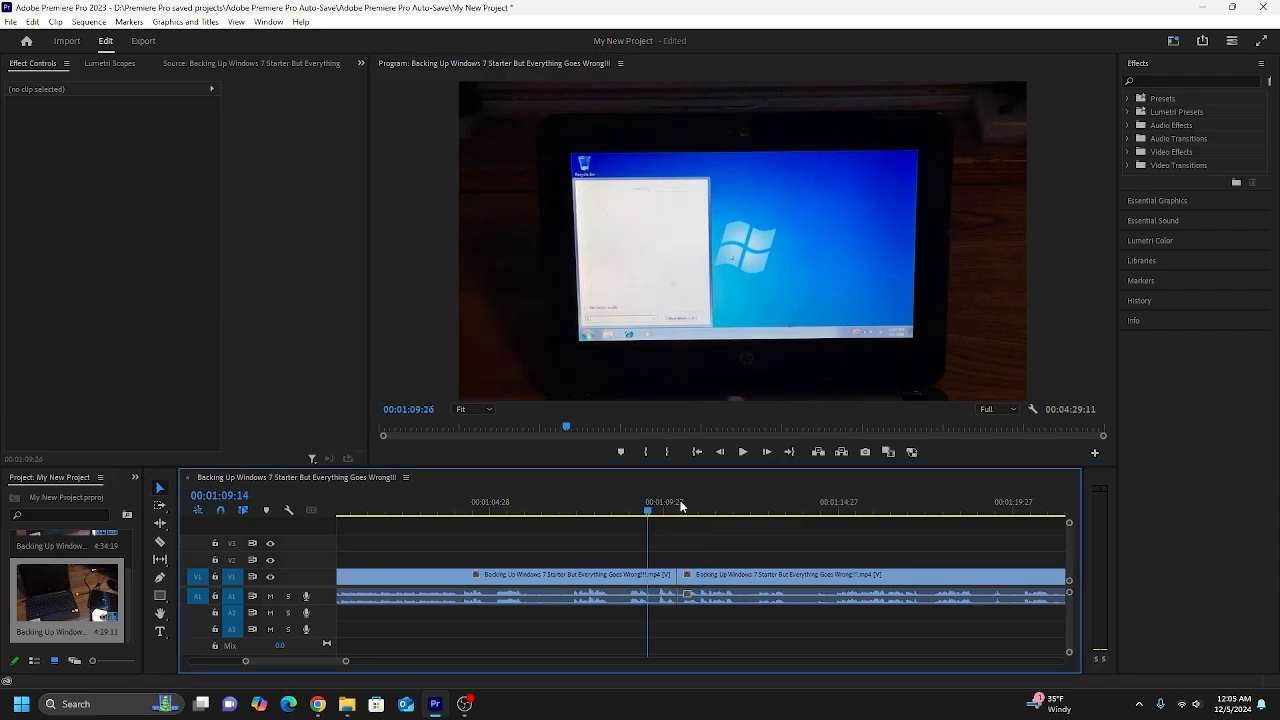
left_click(742, 452)
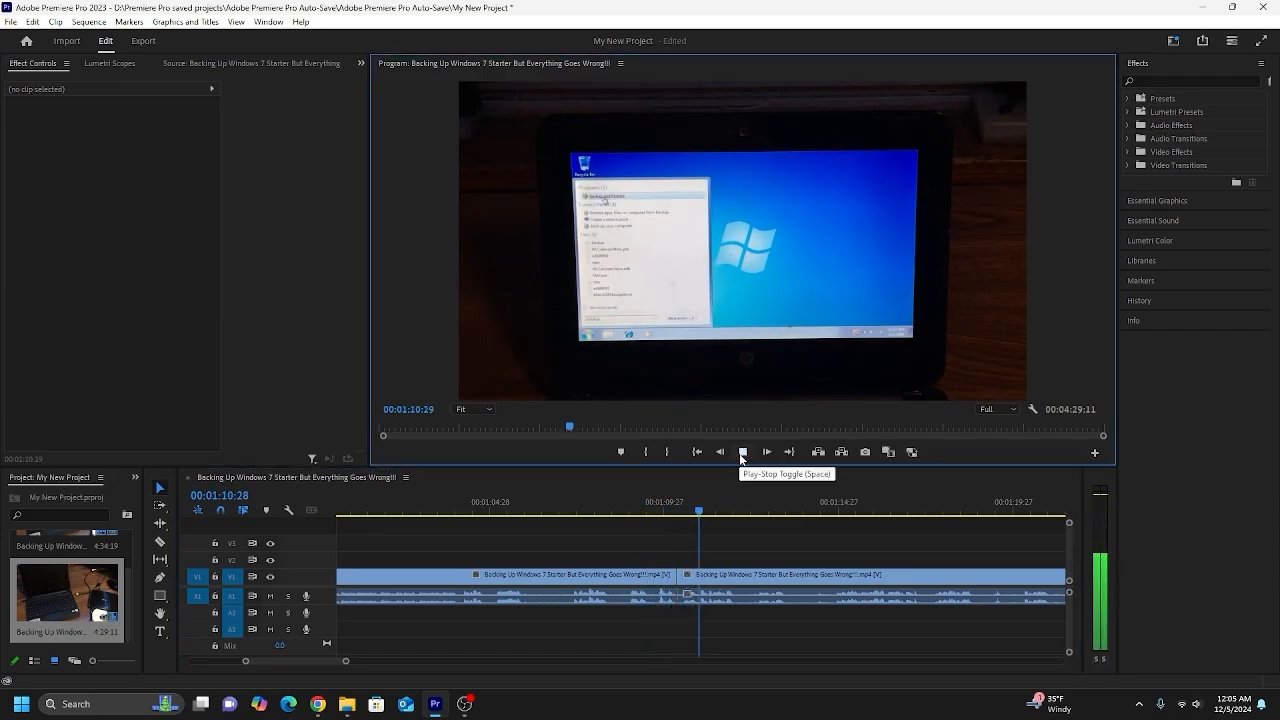
left_click(743, 452)
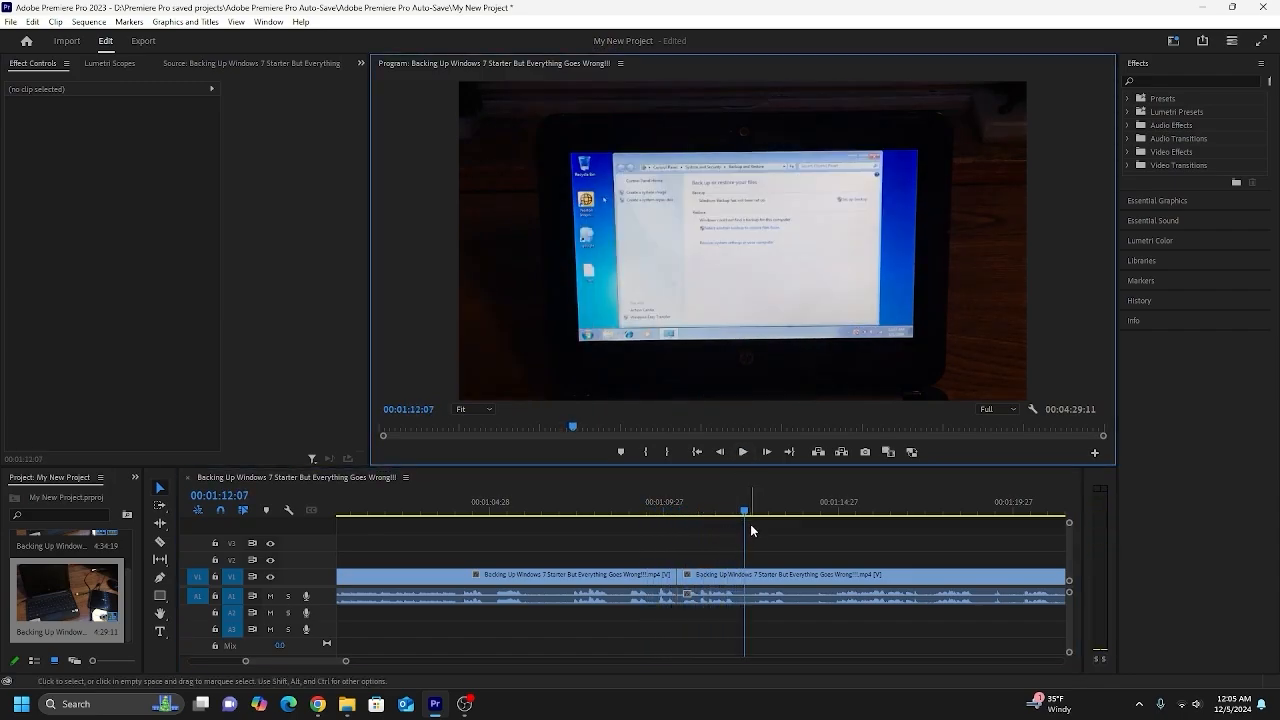
left_click_drag(748, 514, 719, 520)
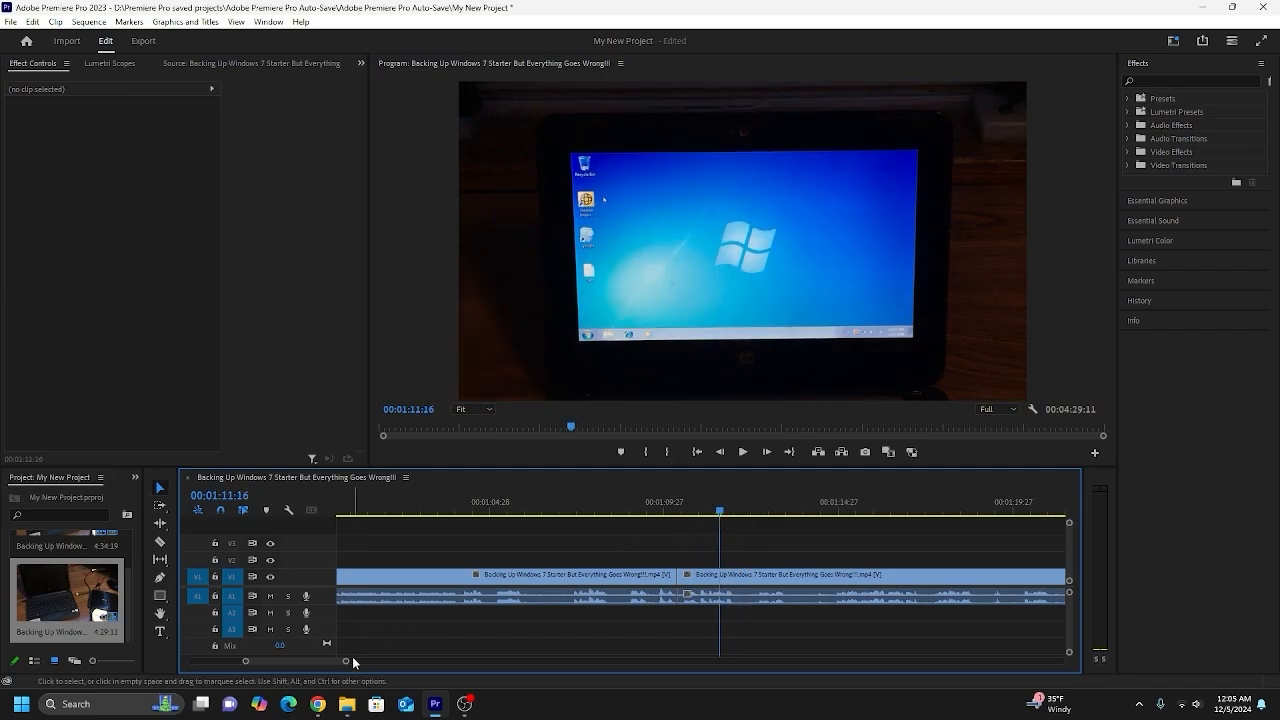
- Add a text box reading "hello world!!!" across most of the frame at 00:01:14:16, and return to the Selection tool
left_click_drag(352, 661, 629, 633)
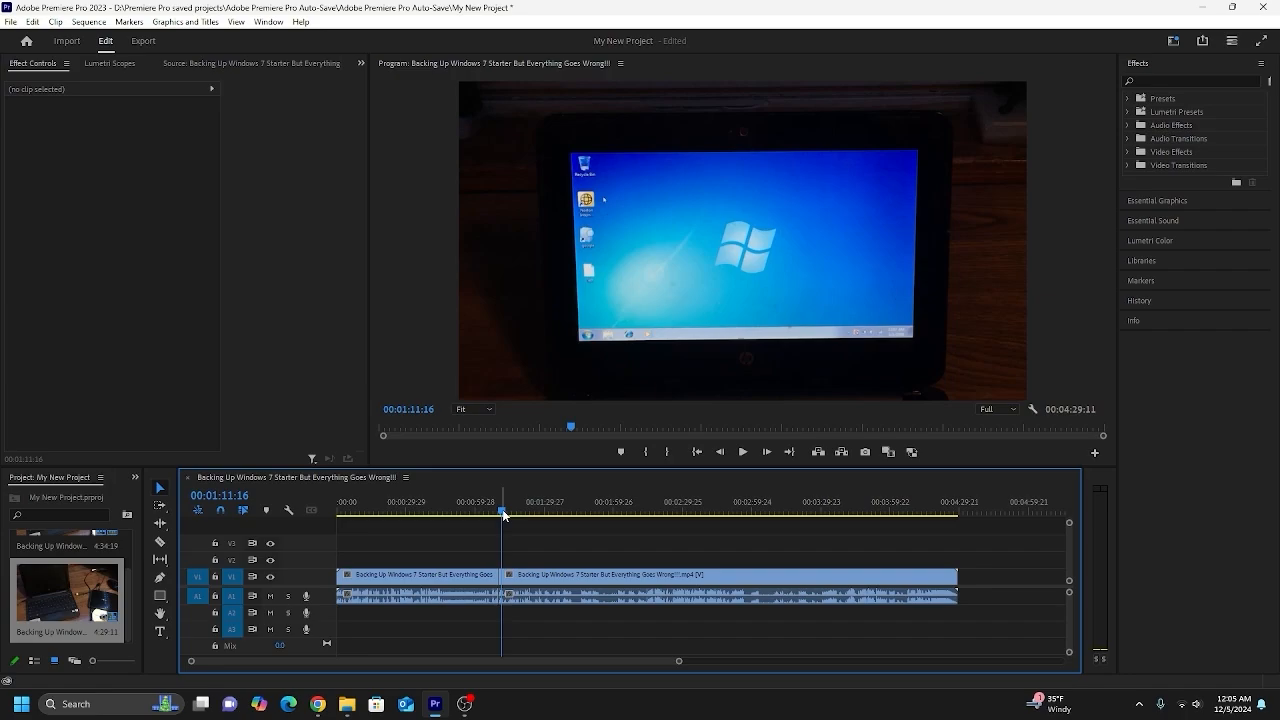
left_click_drag(503, 514, 508, 512)
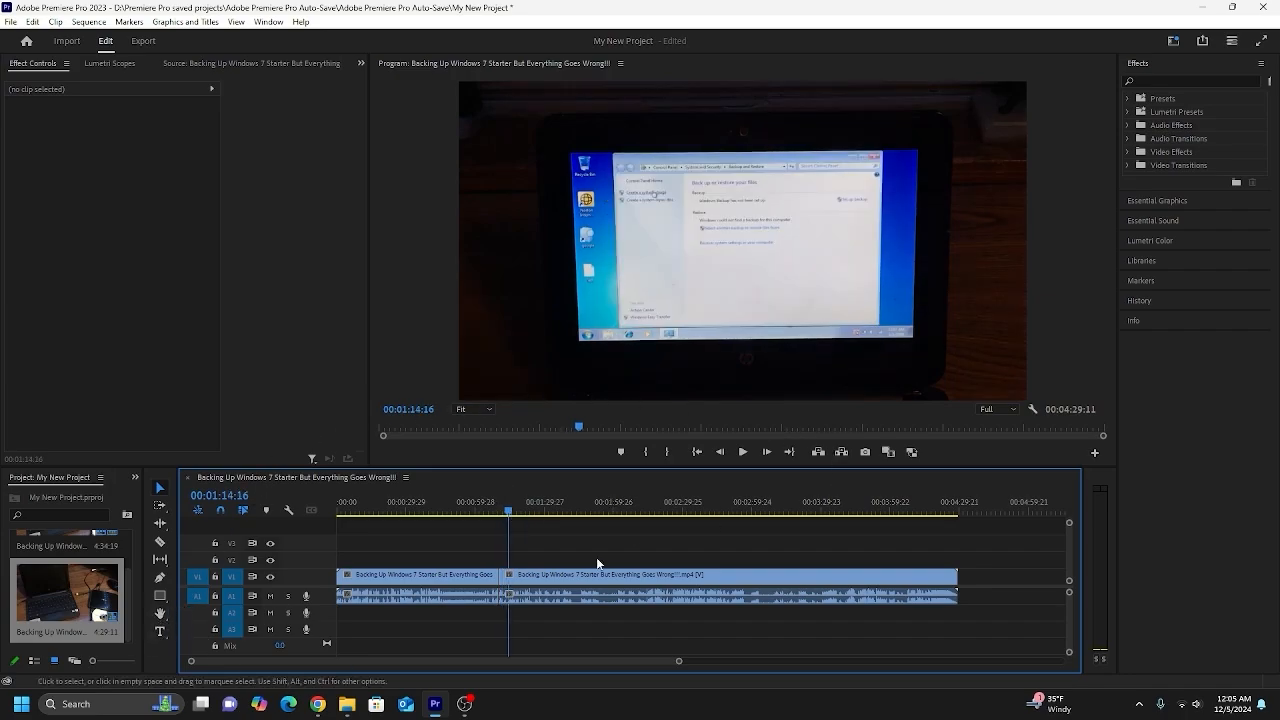
left_click(160, 631)
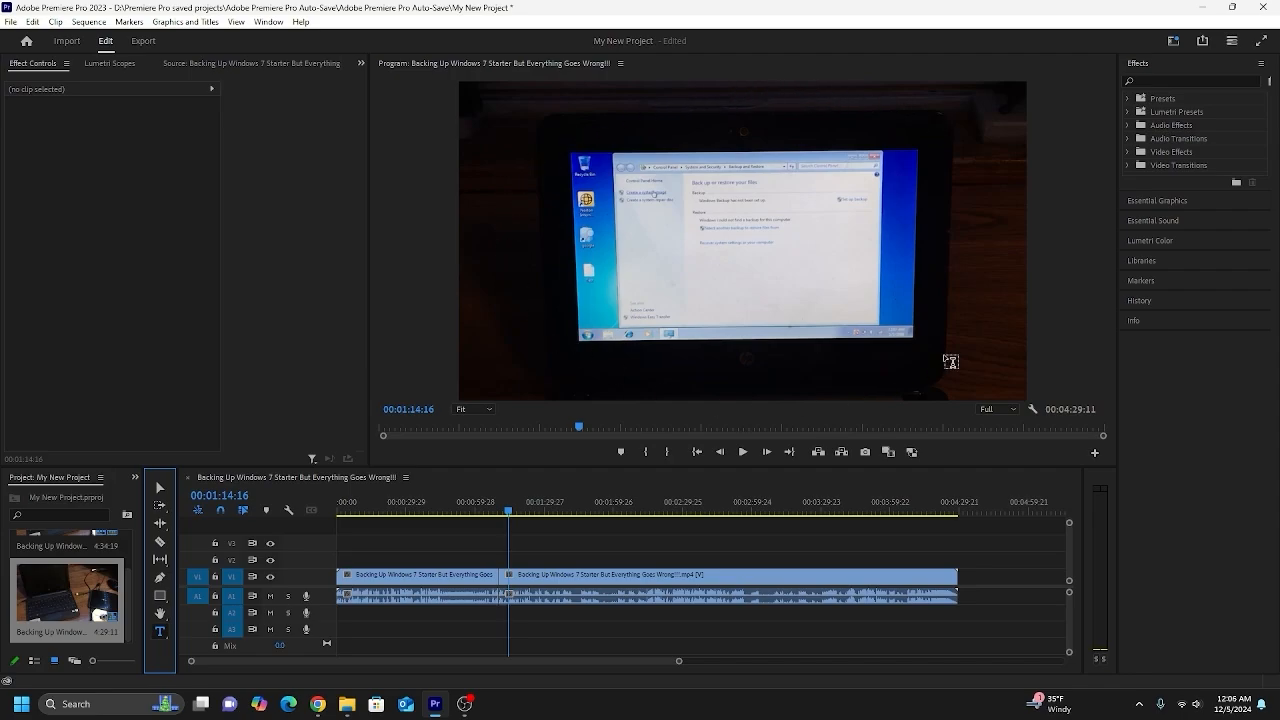
left_click(489, 168)
left_click_drag(529, 196, 1017, 390)
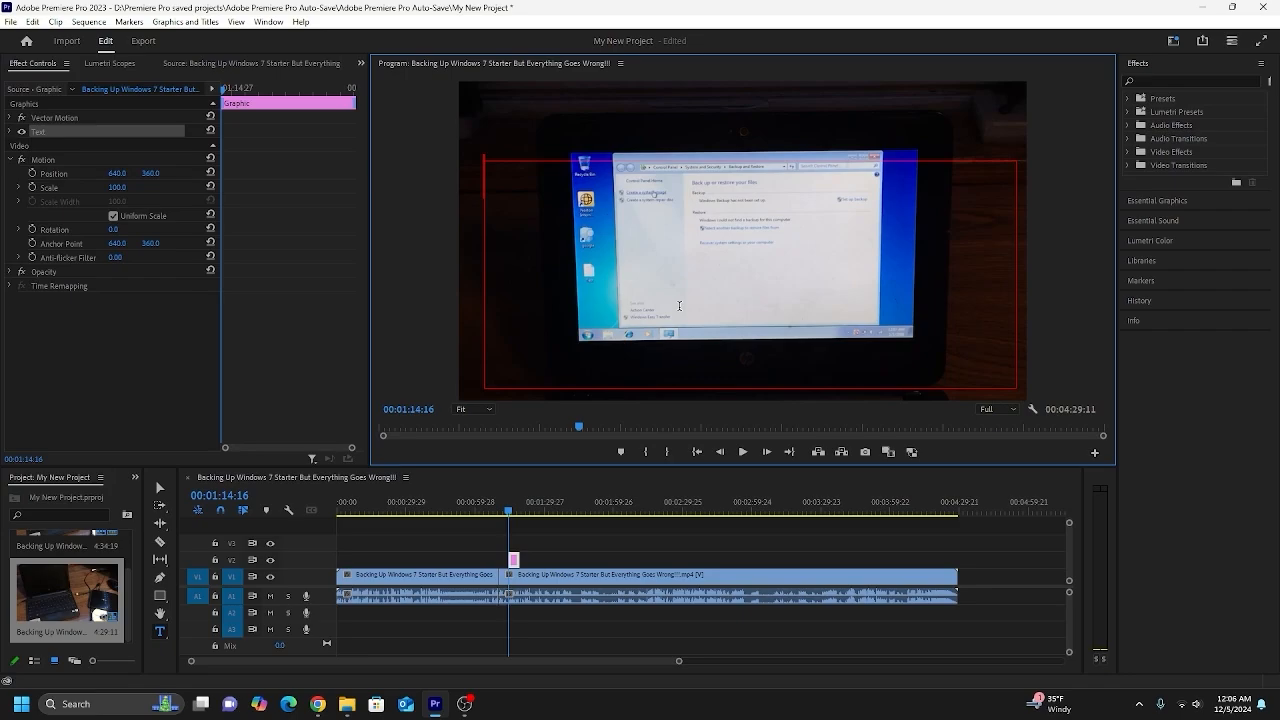
type("hello")
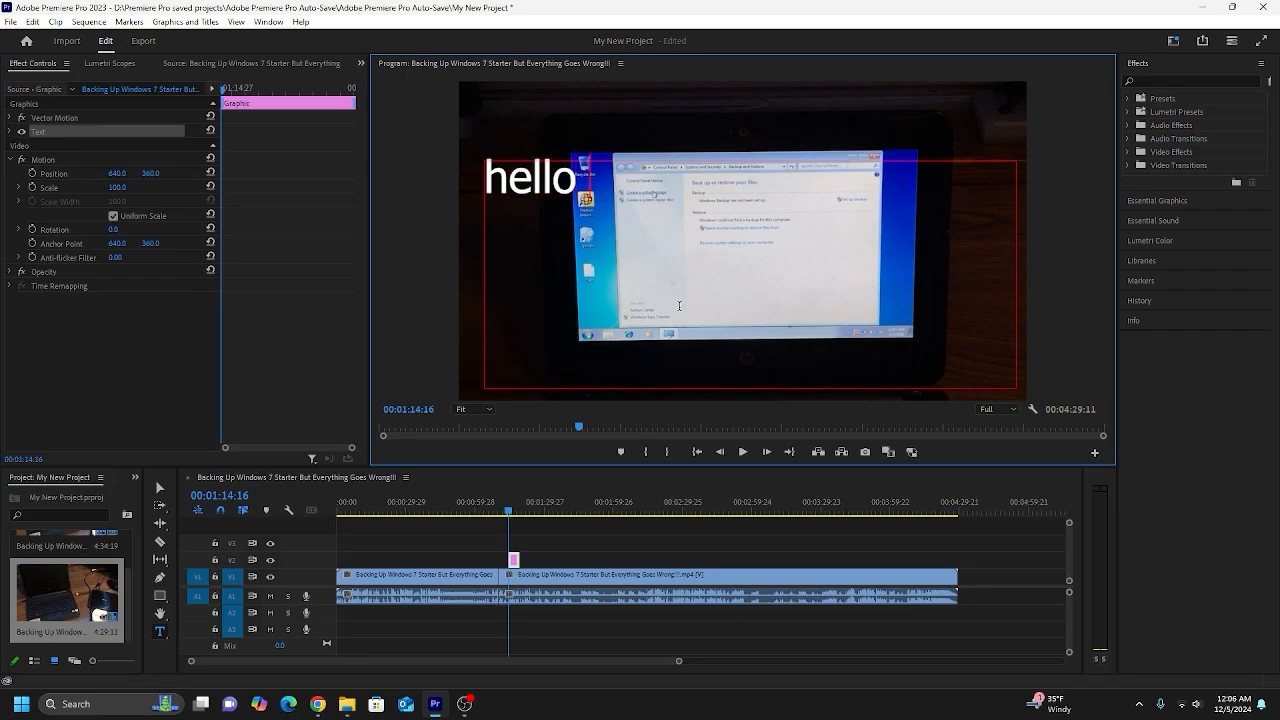
type("world")
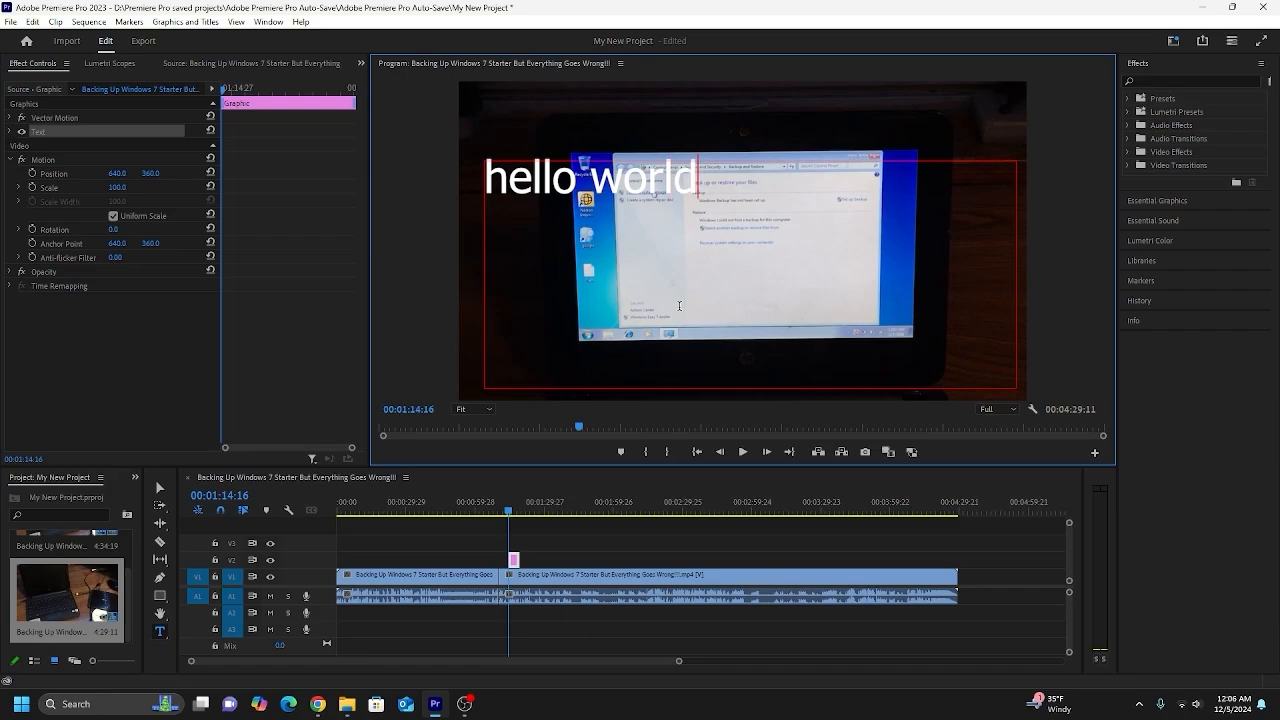
type("!!!")
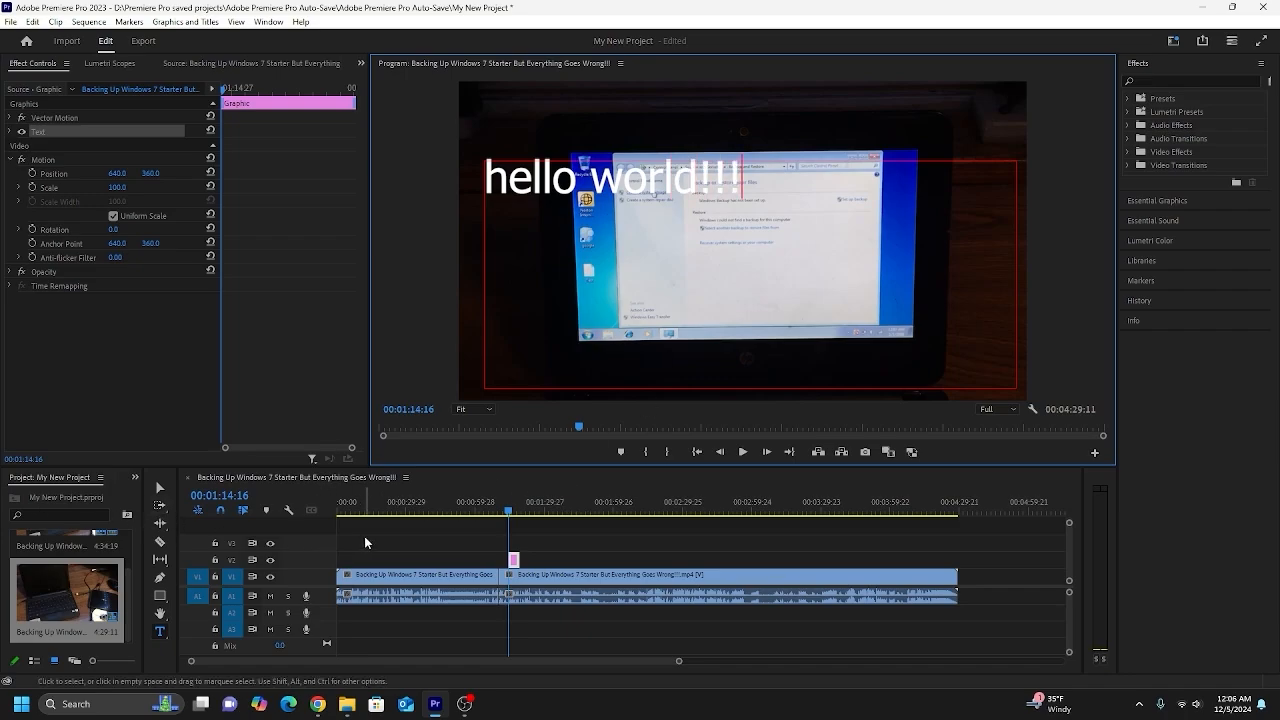
type("v")
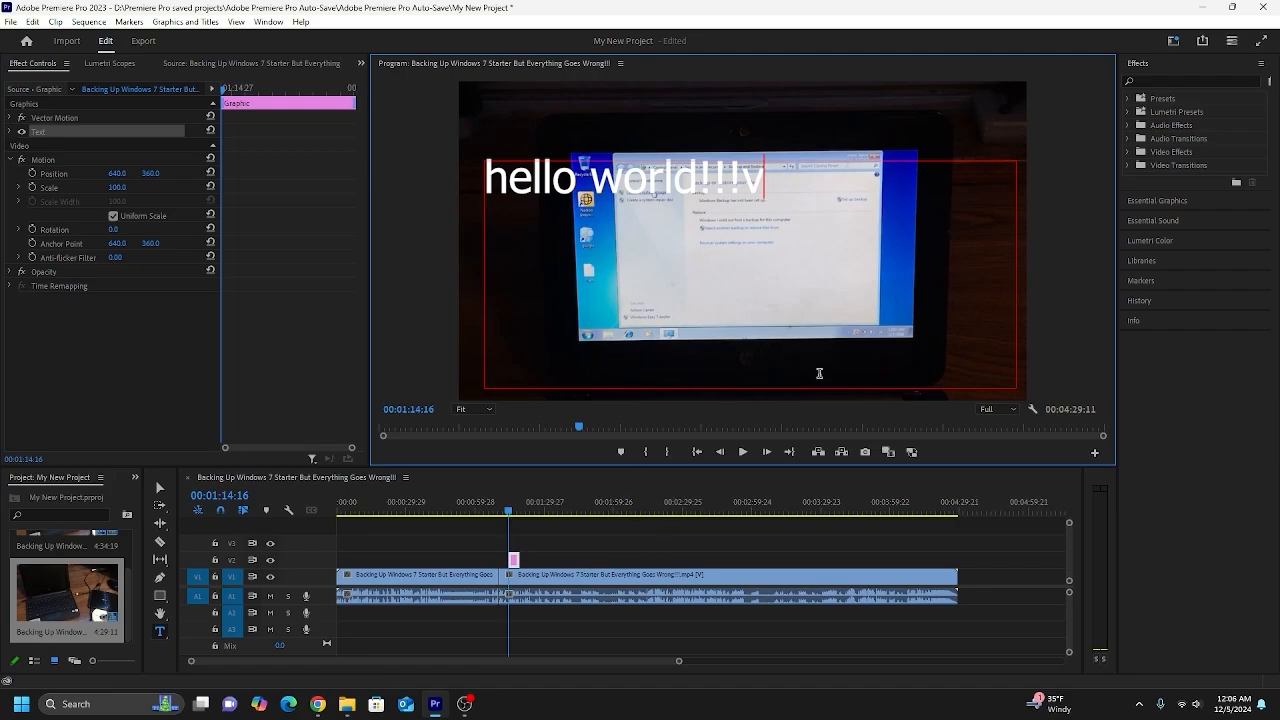
key("BackSpace")
left_click(161, 488)
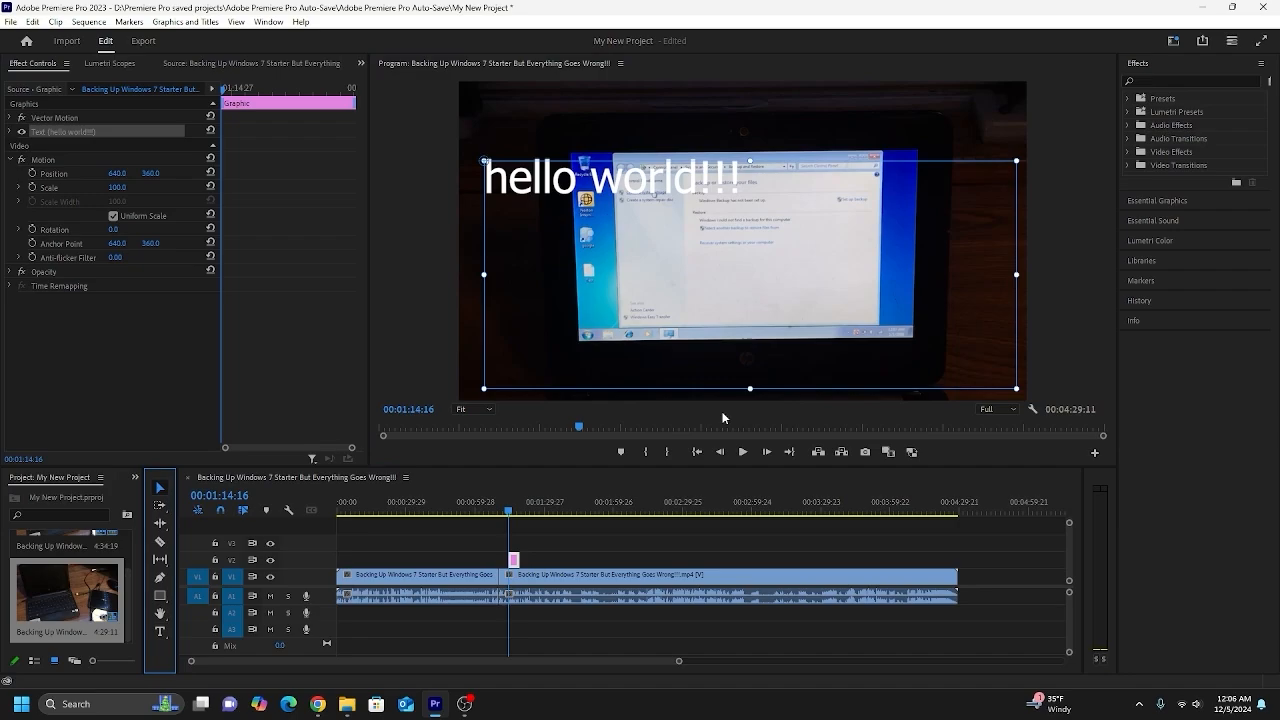
- Play the footage leading up to the title from about 00:01:06 and stop at 00:01:08:21
left_click(649, 485)
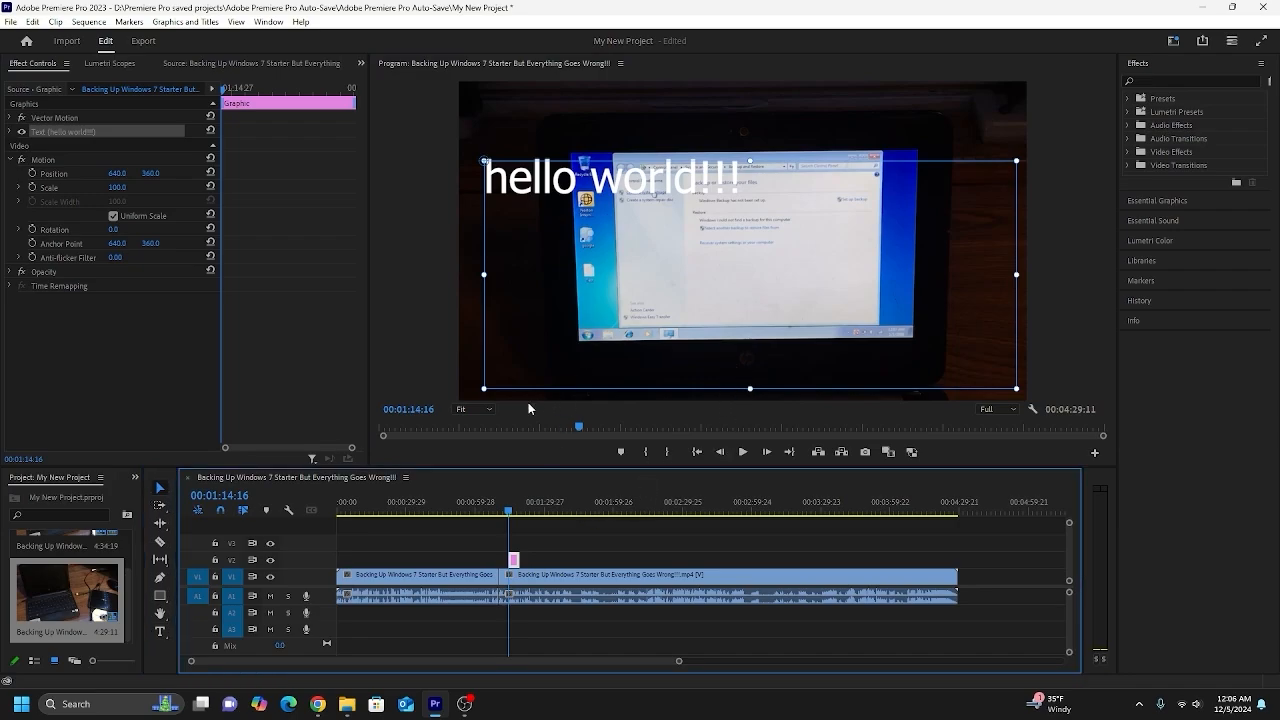
left_click(559, 574)
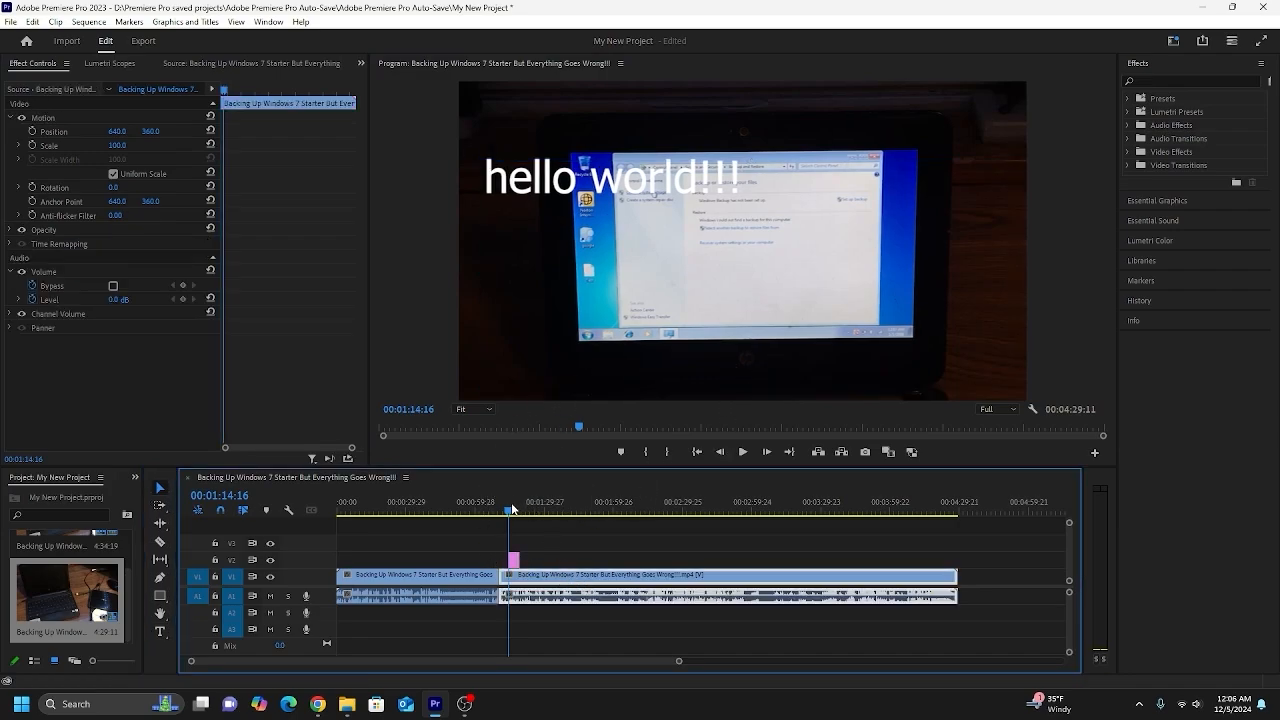
left_click_drag(511, 507, 489, 508)
left_click(741, 452)
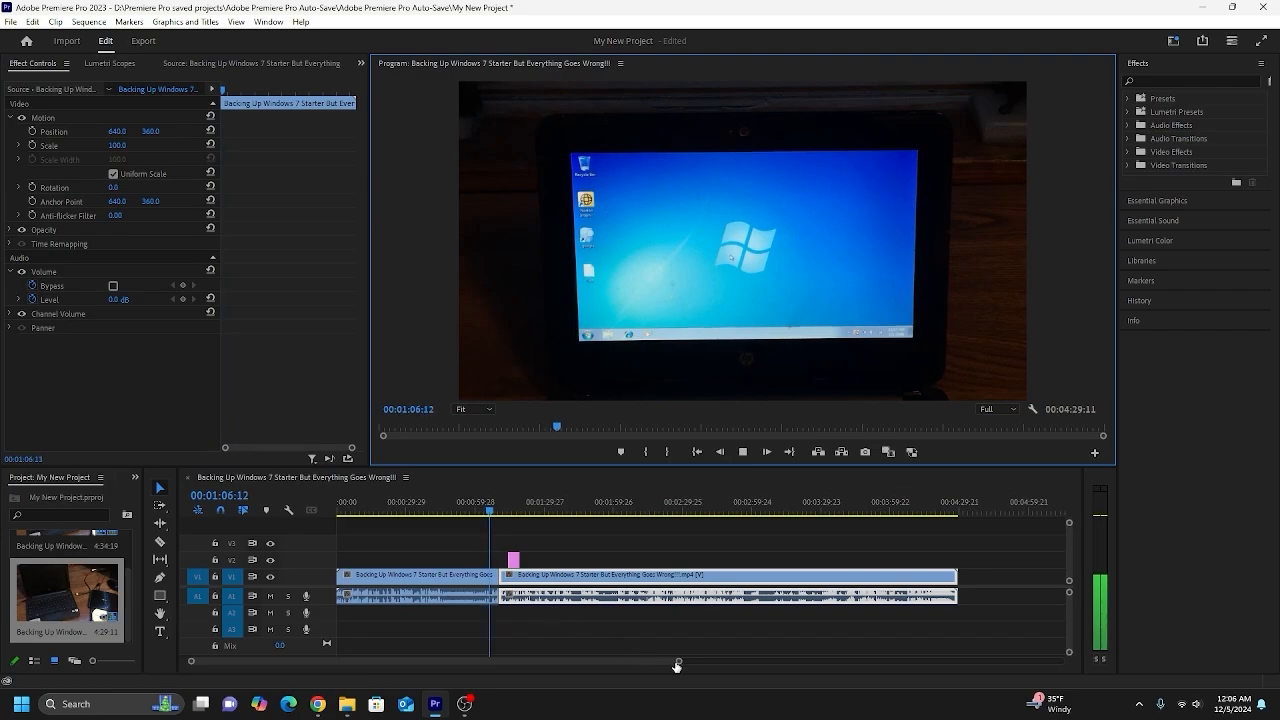
left_click_drag(676, 665, 391, 660)
left_click(738, 452)
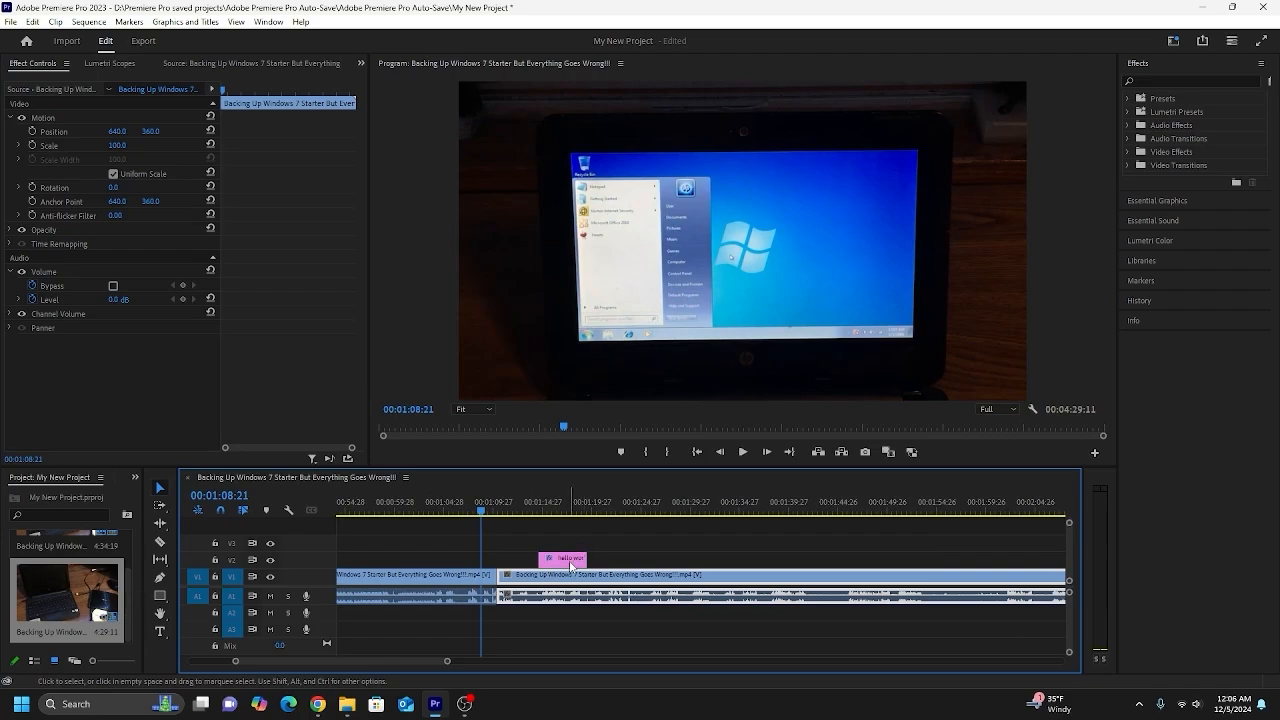
- Move the "hello world!!!" title clip up to track V3 and back down to V2
left_click_drag(571, 566, 571, 549)
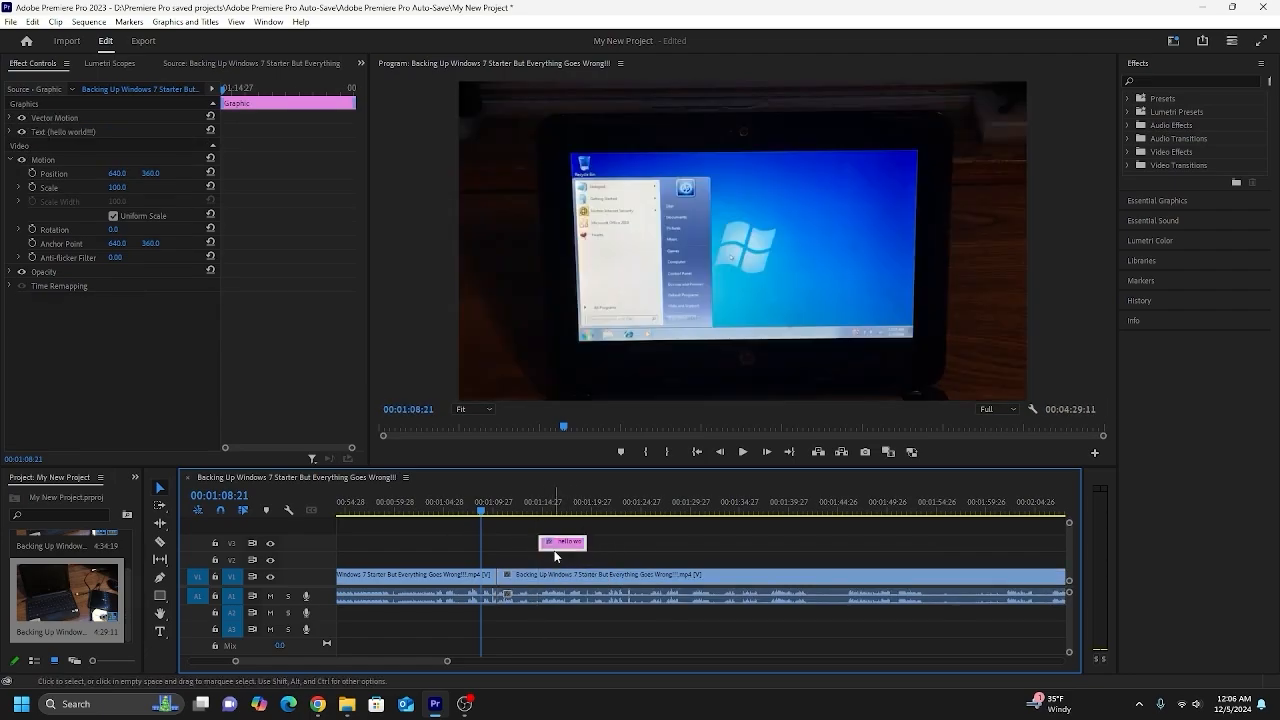
left_click_drag(555, 548, 557, 558)
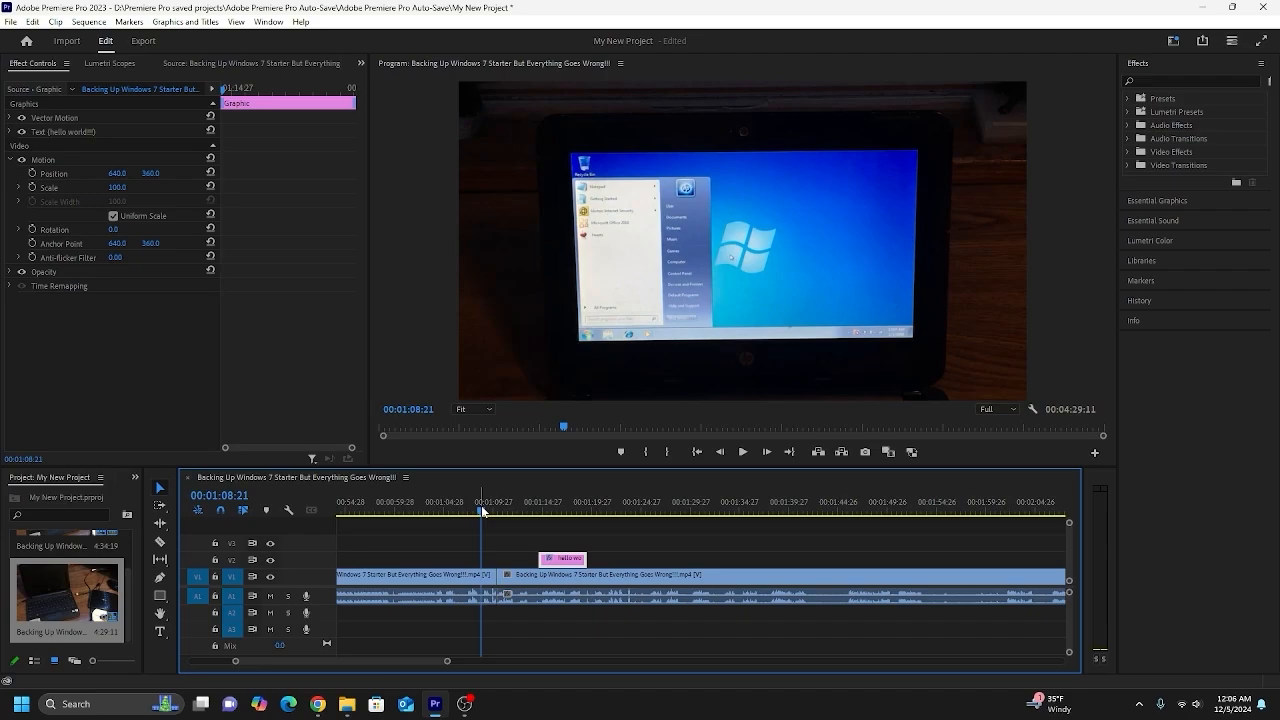
- Extend the end of the "hello world!!!" title clip to about 00:01:32 and scrub through it to 00:01:26:16
left_click_drag(481, 505, 539, 521)
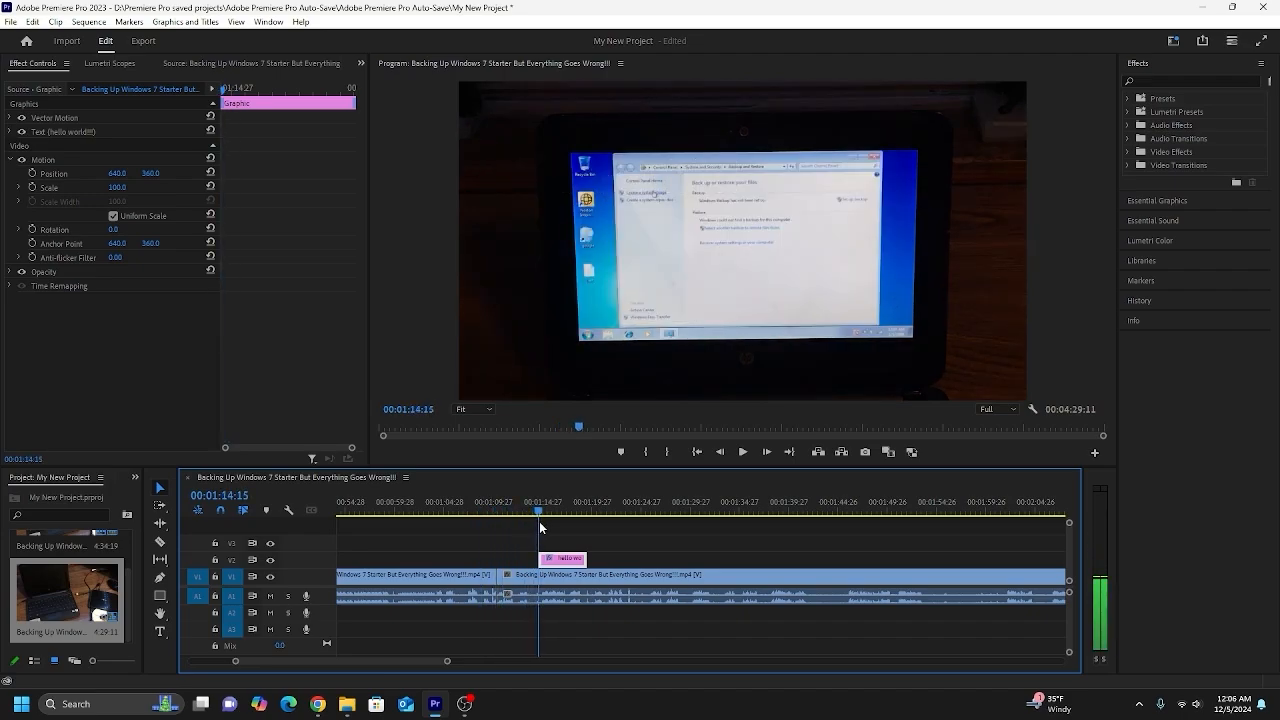
left_click_drag(539, 521, 716, 555)
left_click_drag(562, 518, 657, 518)
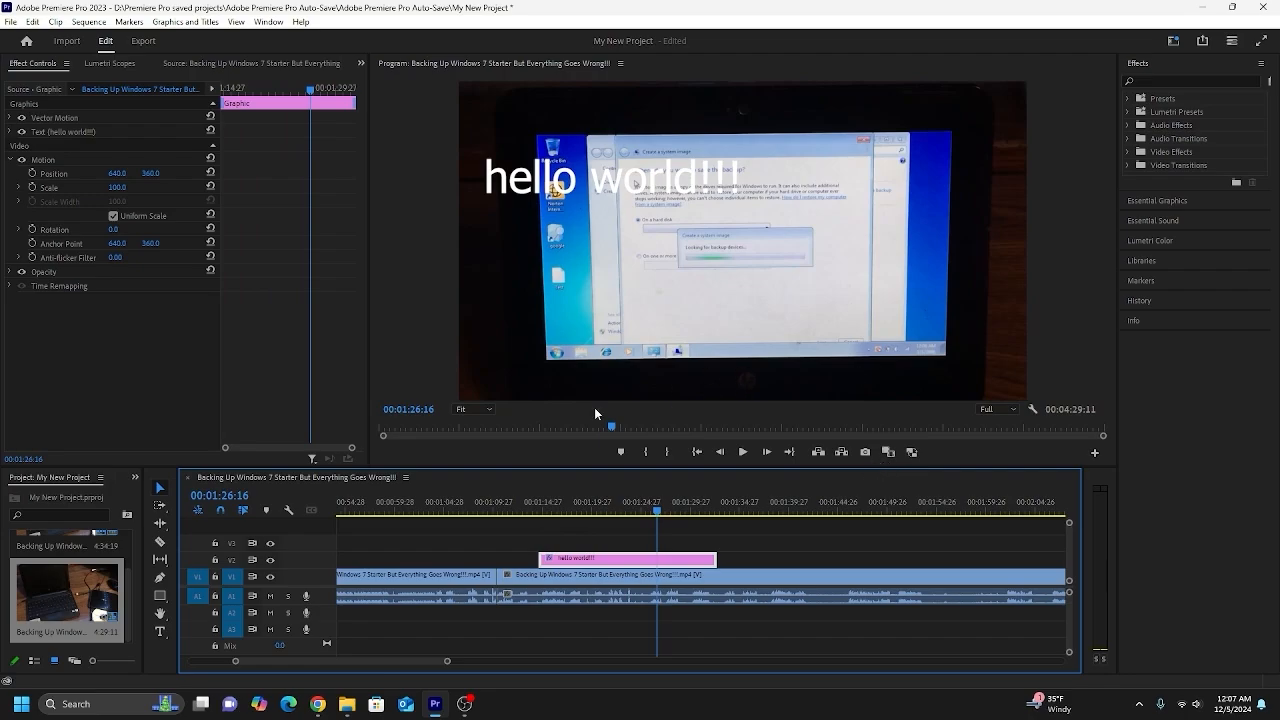
left_click_drag(449, 663, 705, 662)
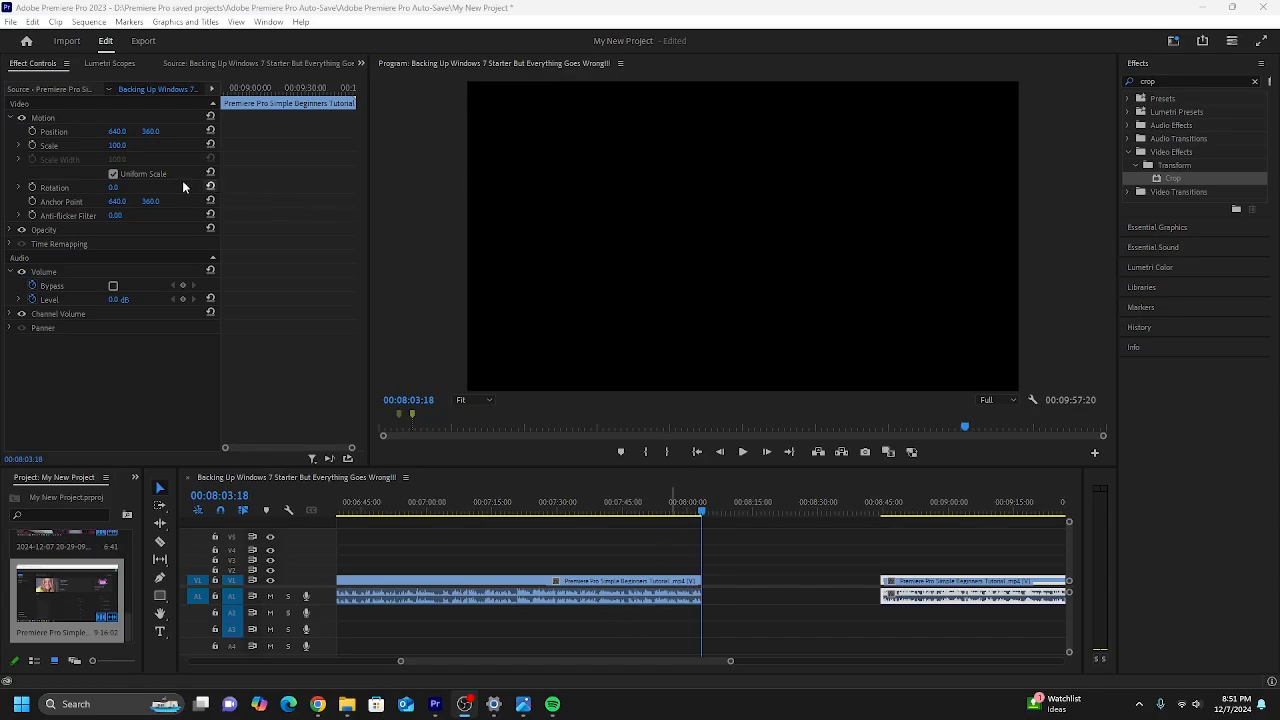
- Export the entire sequence as a media file with the existing export settings
left_click(11, 22)
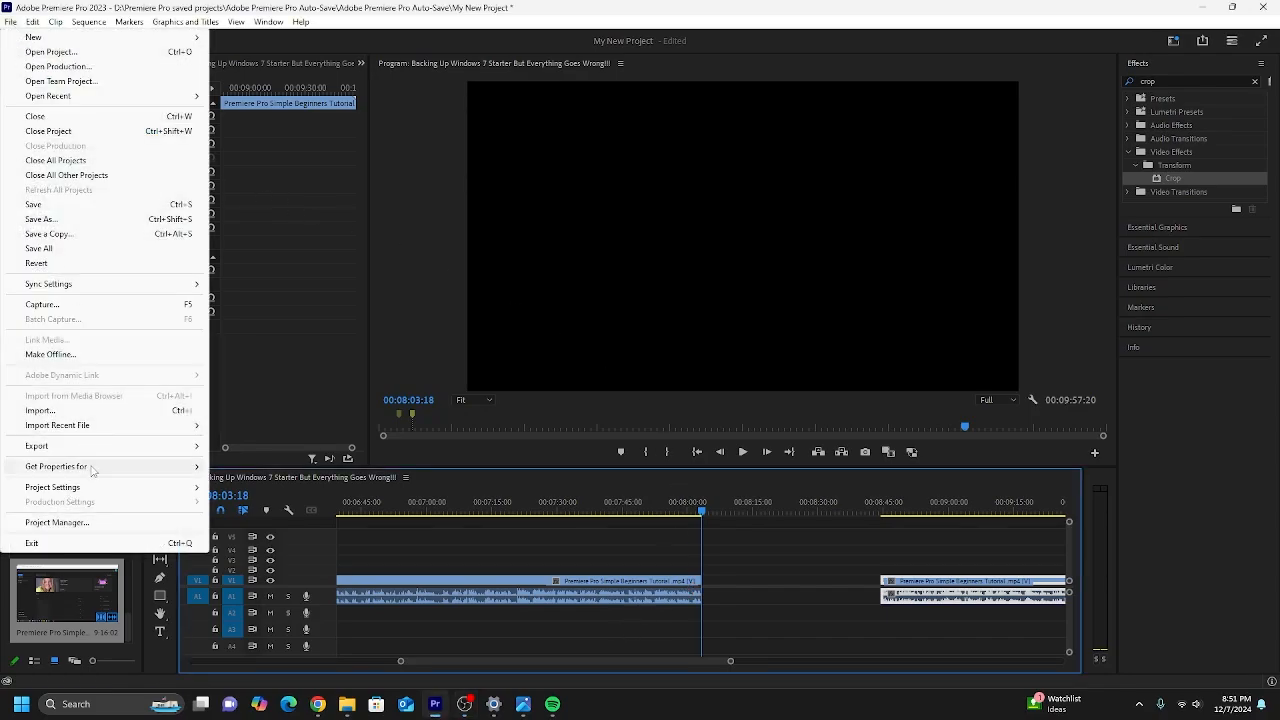
mouse_move(155, 447)
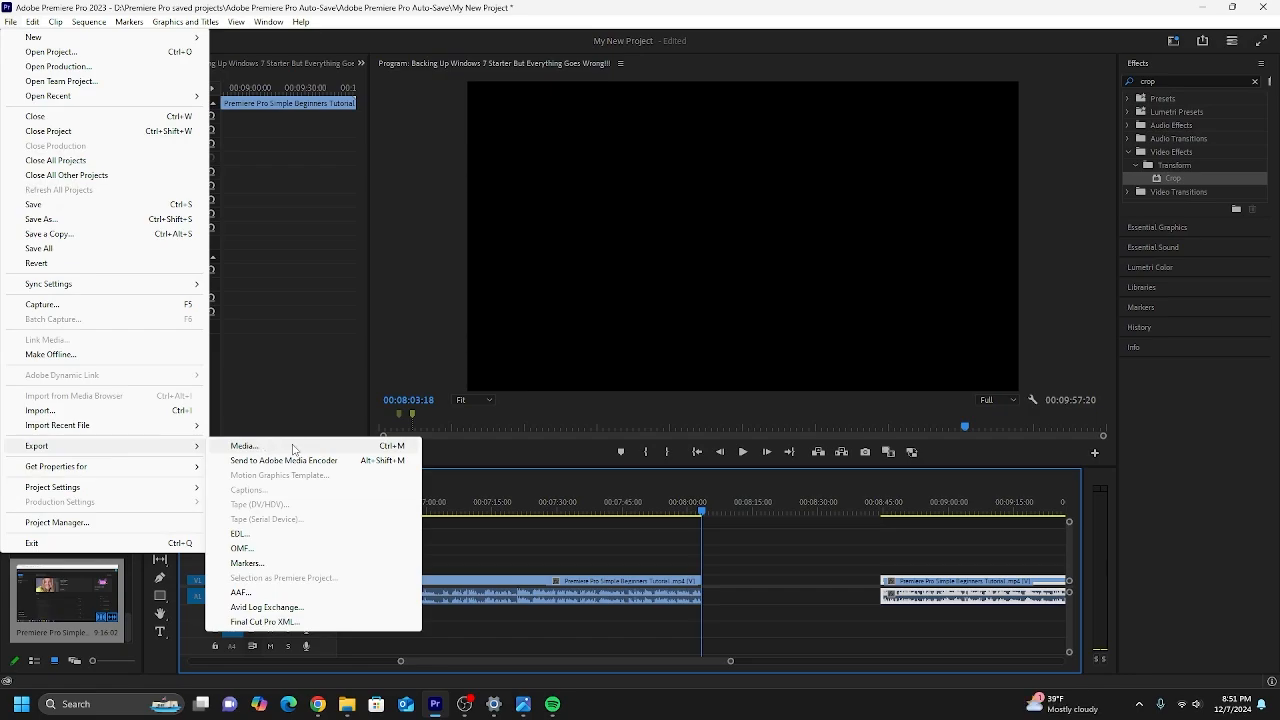
left_click(293, 447)
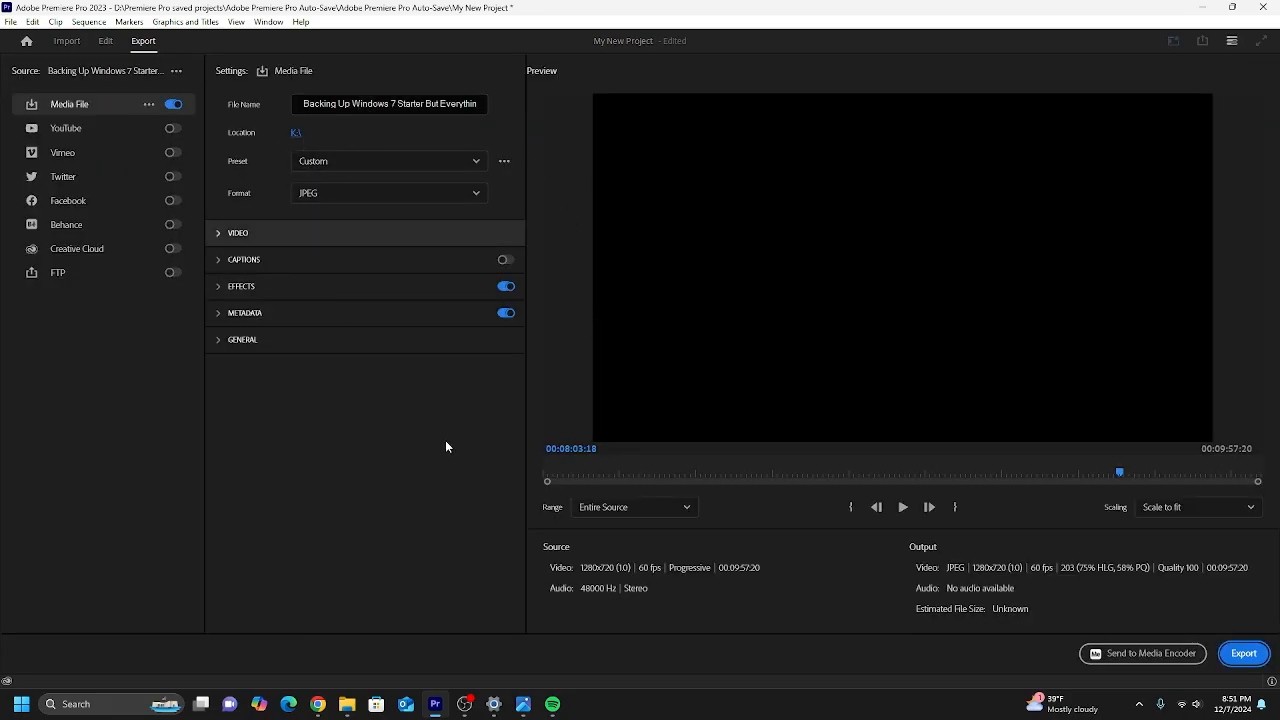
left_click(1242, 655)
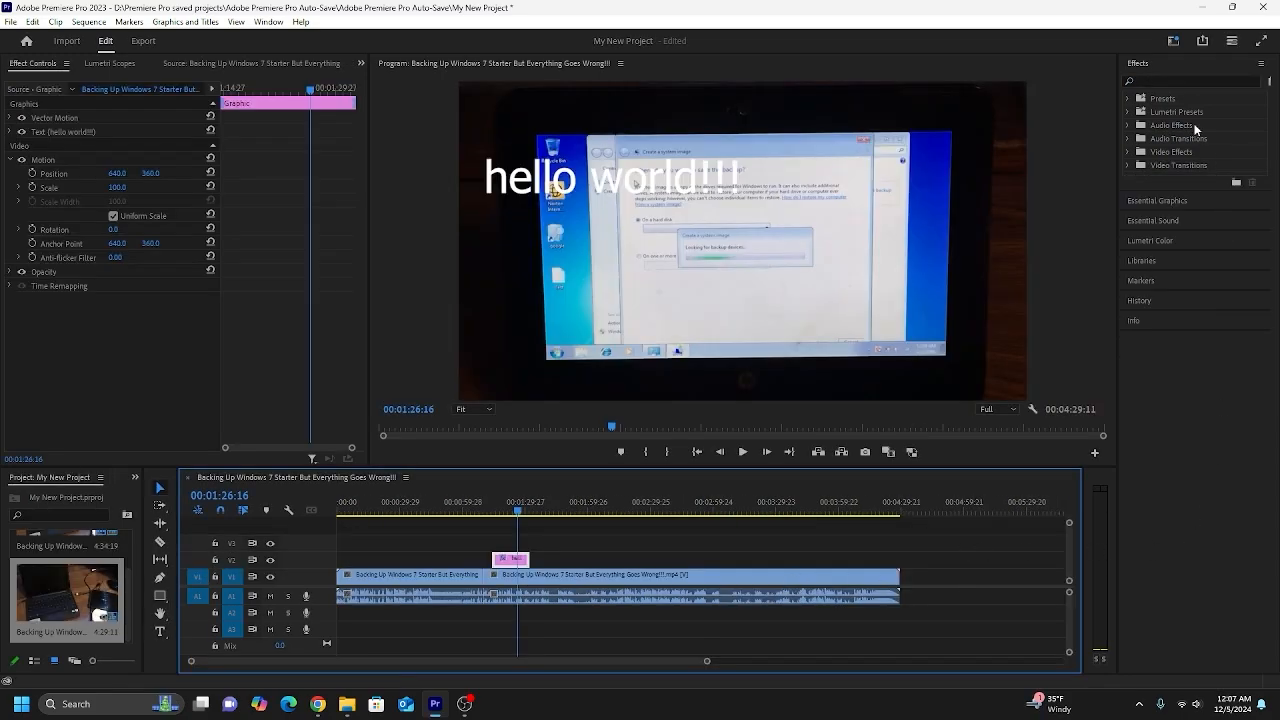
left_click(1124, 164)
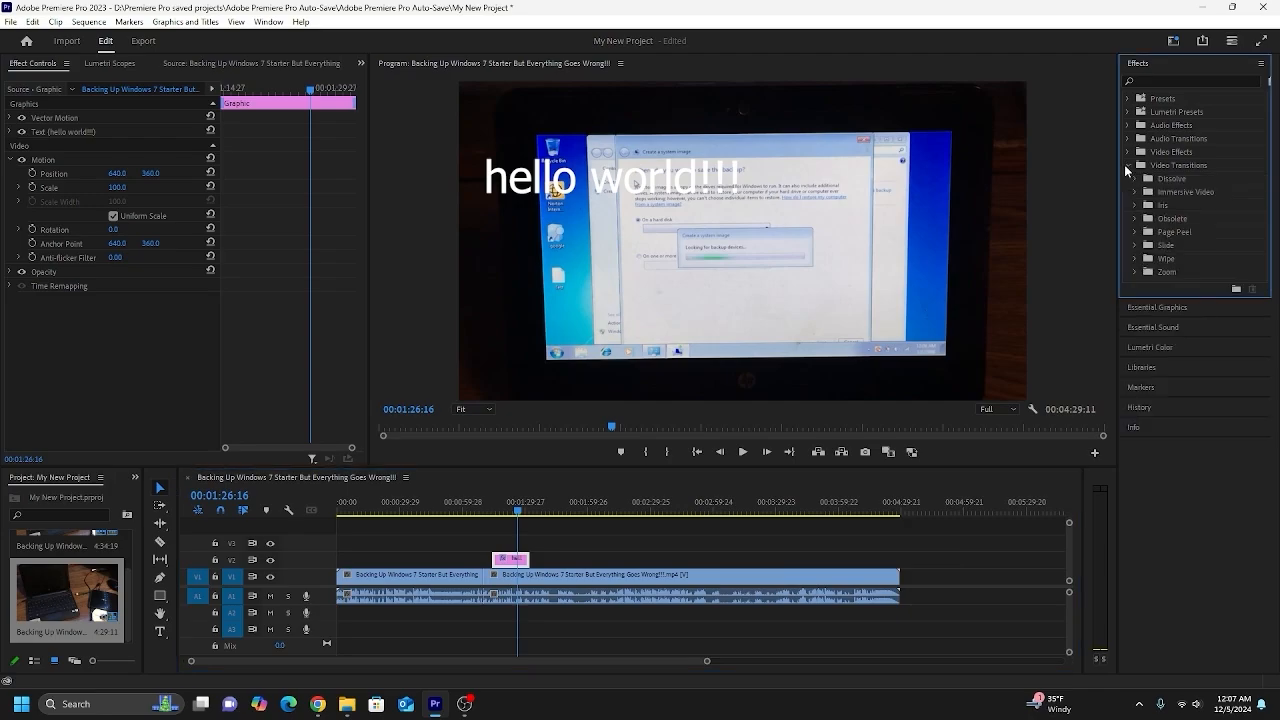
left_click(1125, 164)
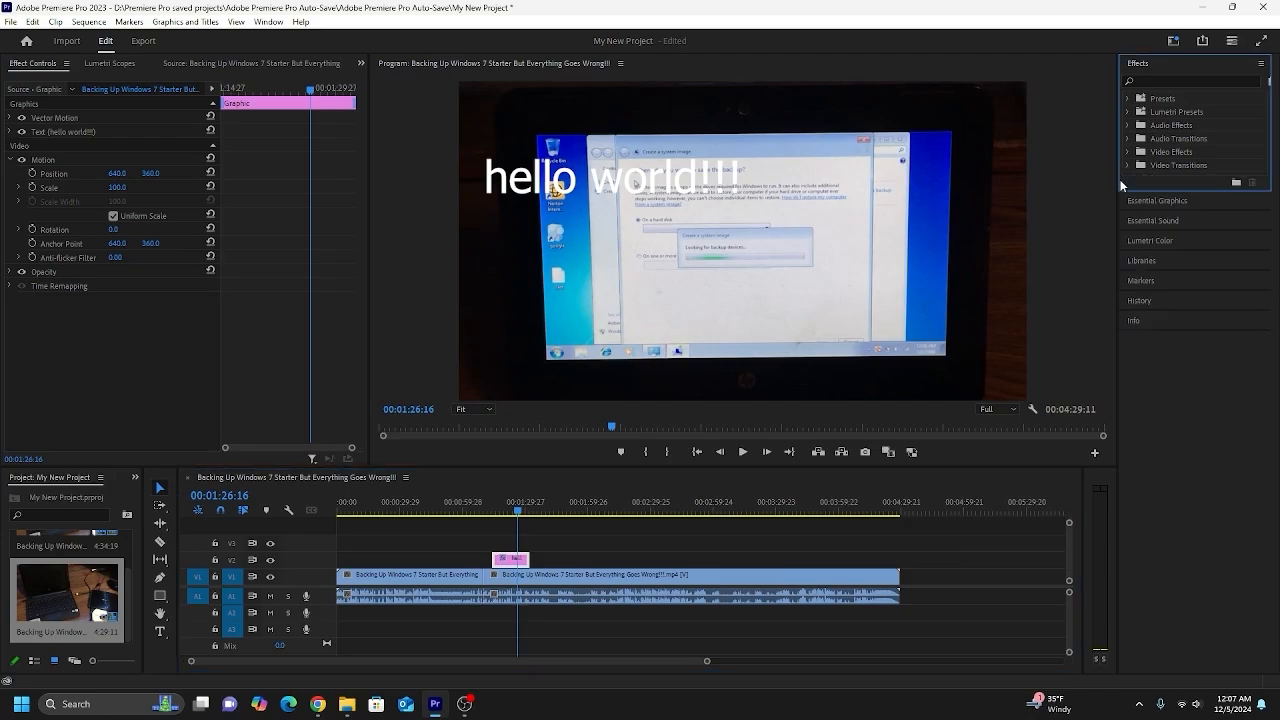